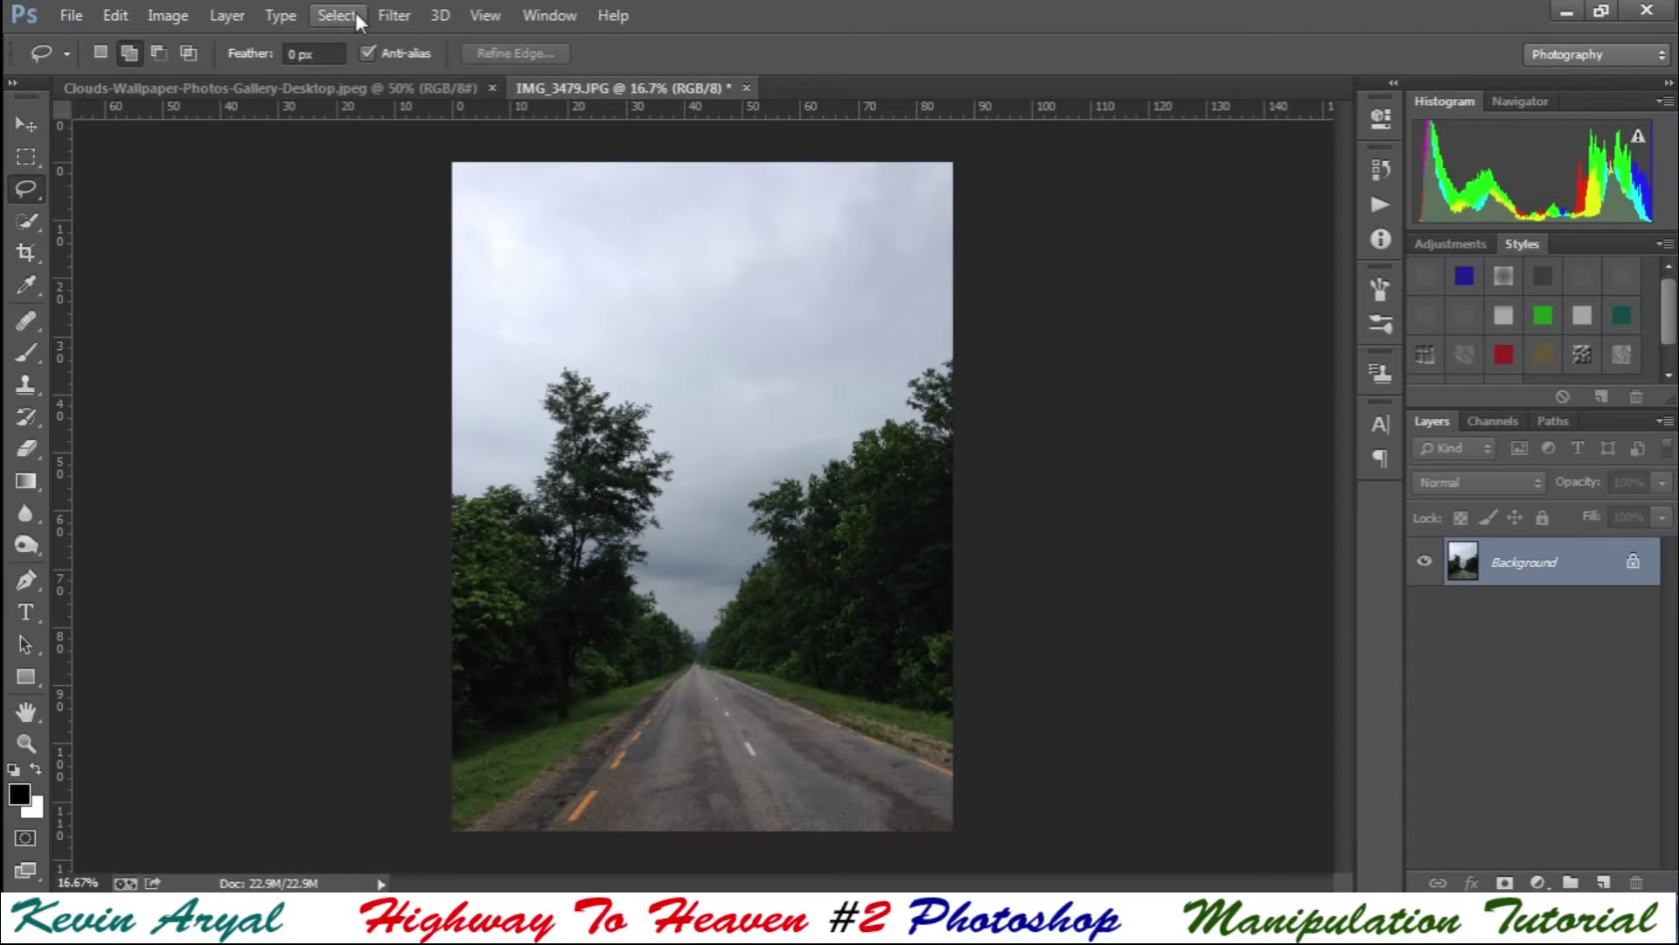
- Open the Select menu on the road photo IMG_3479.JPG
{"action": "left_click", "coordinate": [338, 14]}
- Select the grey sky with Color Range by sampling it
{"action": "left_click", "coordinate": [425, 250]}
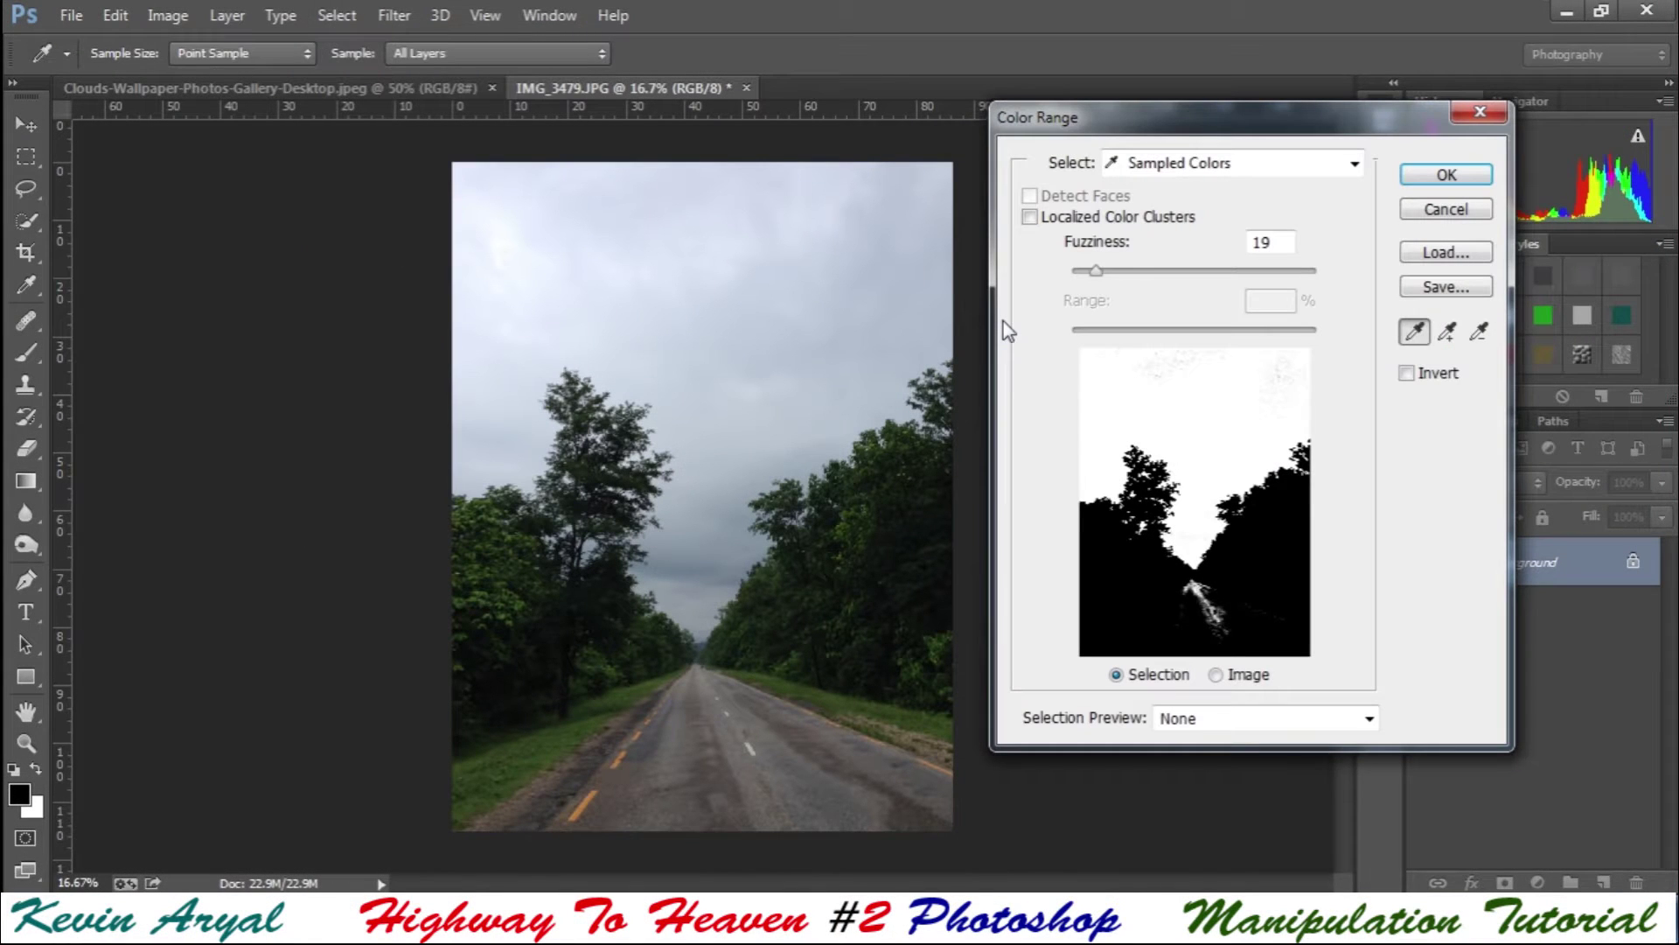
{"action": "left_click", "coordinate": [1168, 358]}
{"action": "left_click", "coordinate": [1446, 175]}
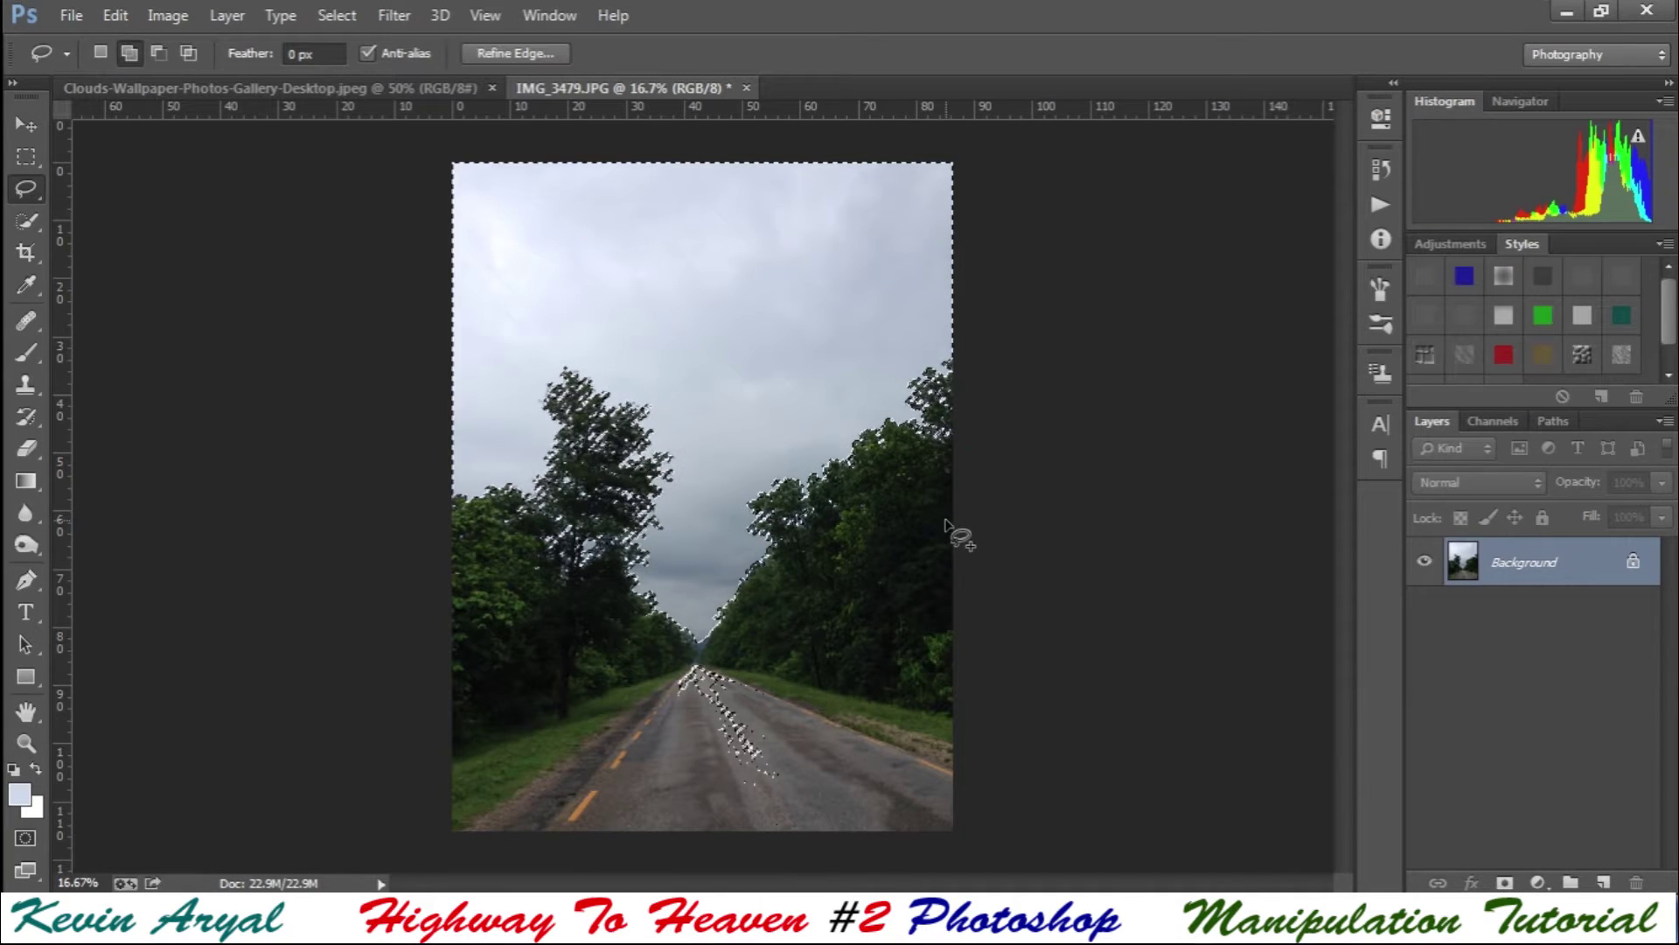
- Invert the selection to the trees and road, and lasso in the rest of the road
{"action": "right_click", "coordinate": [916, 500]}
{"action": "left_click", "coordinate": [971, 412]}
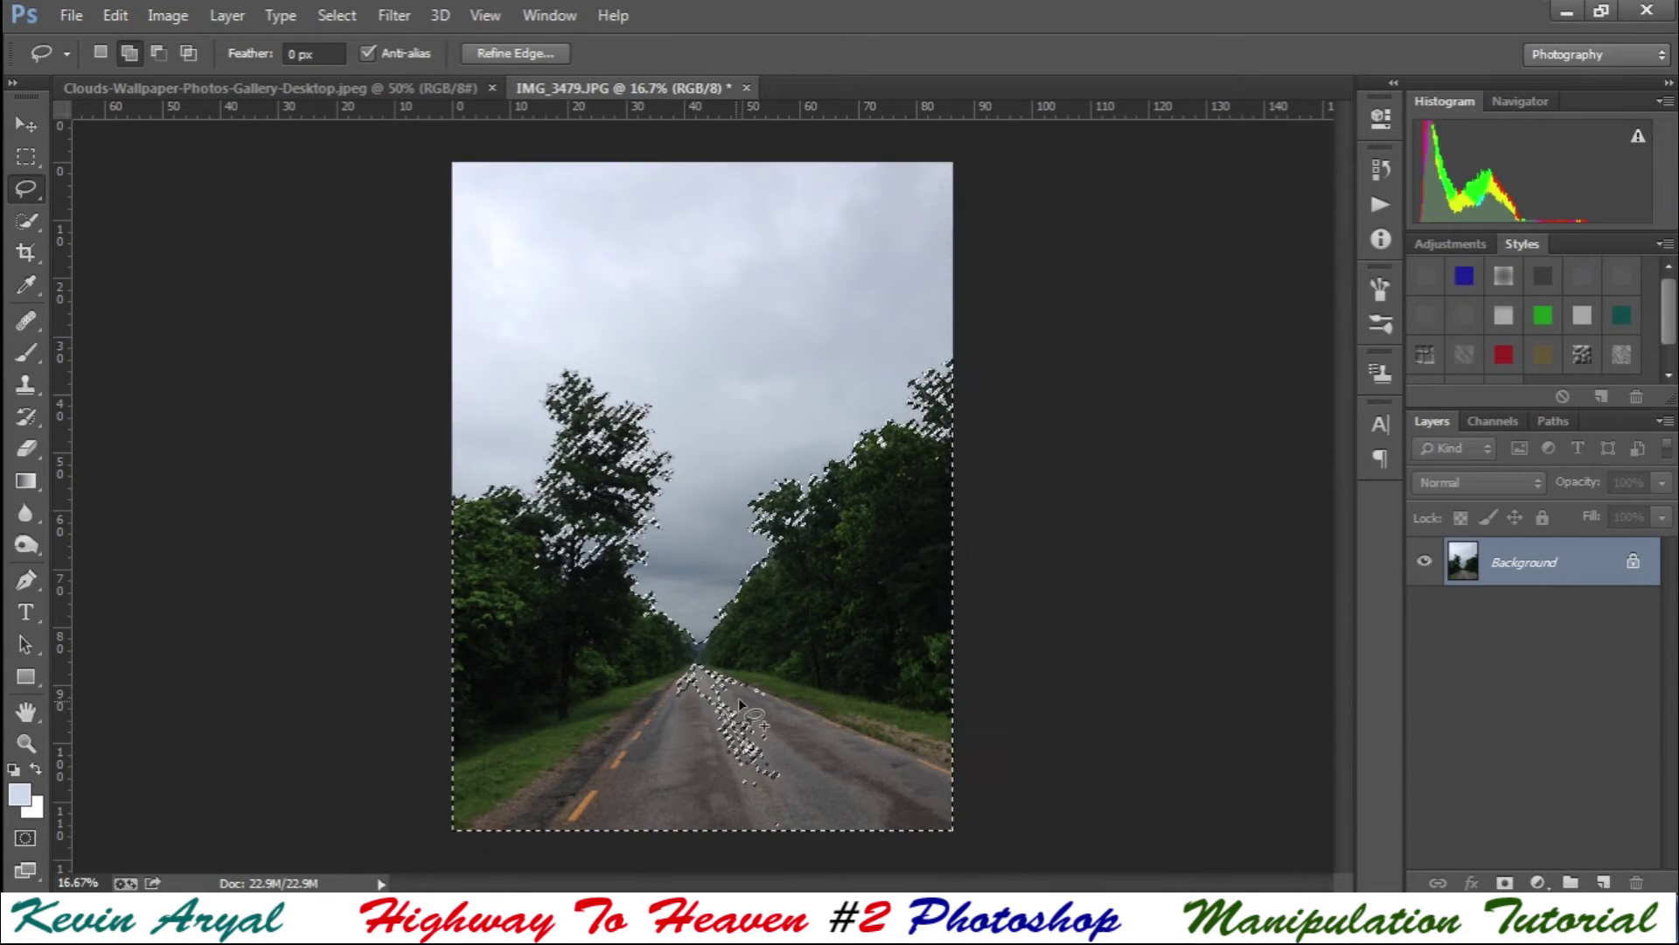
{"action": "mouse_move", "coordinate": [742, 658]}
{"action": "left_mouse_down"}
{"action": "mouse_move", "coordinate": [761, 796]}
{"action": "mouse_move", "coordinate": [801, 678]}
{"action": "left_mouse_up"}
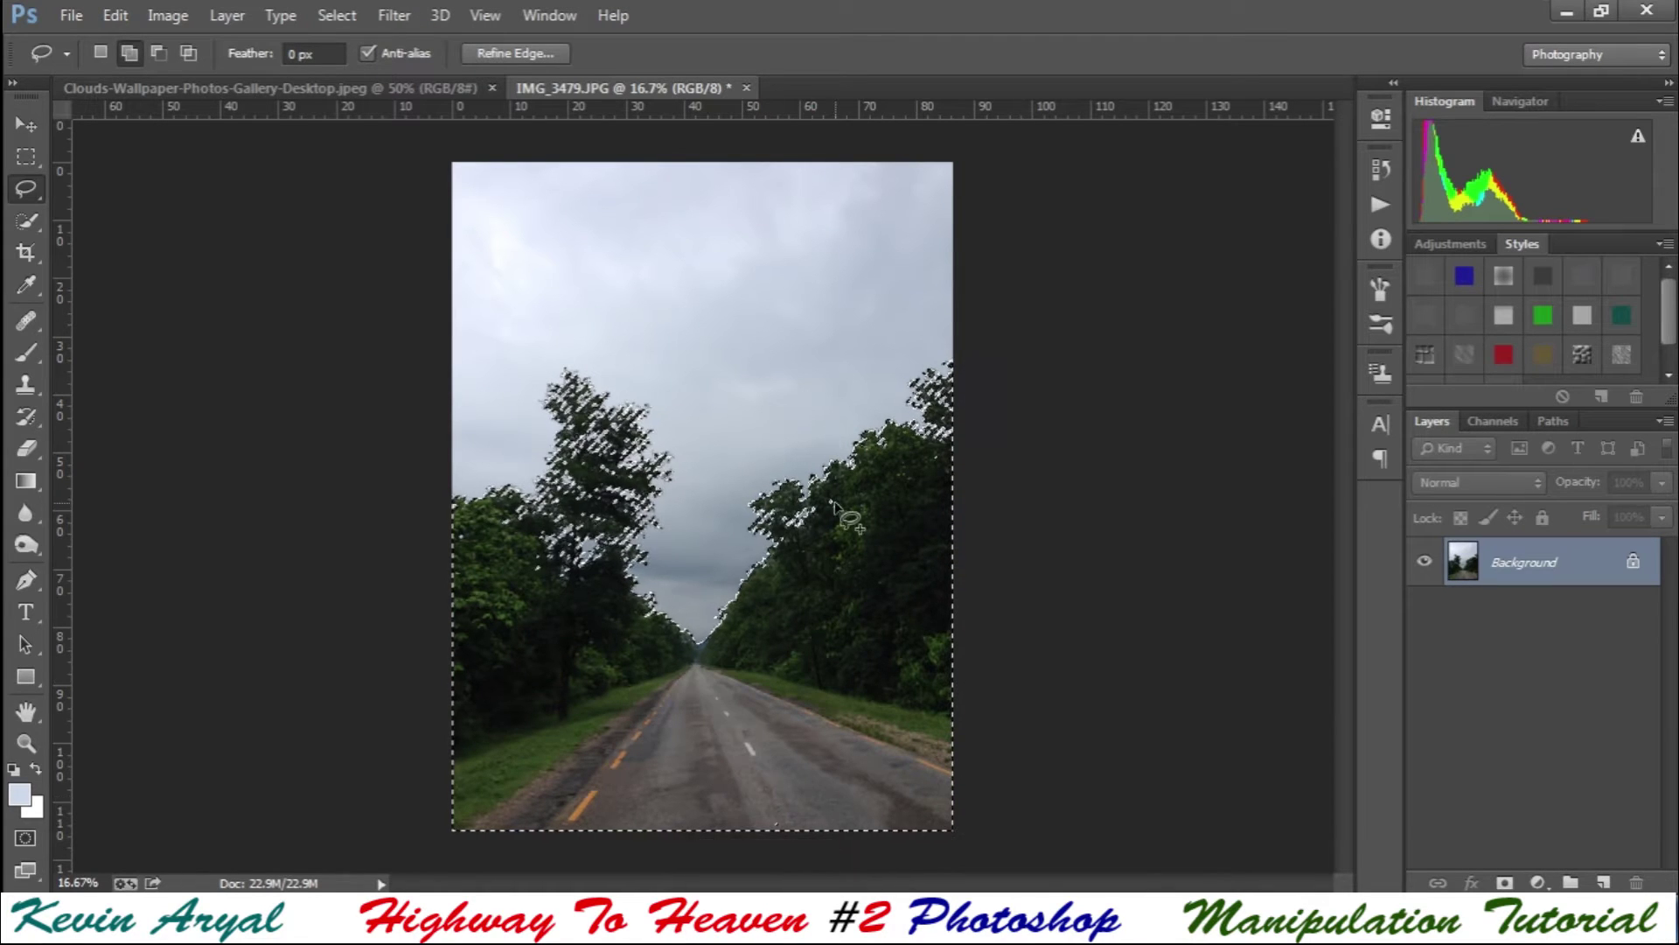
{"action": "right_click", "coordinate": [908, 598]}
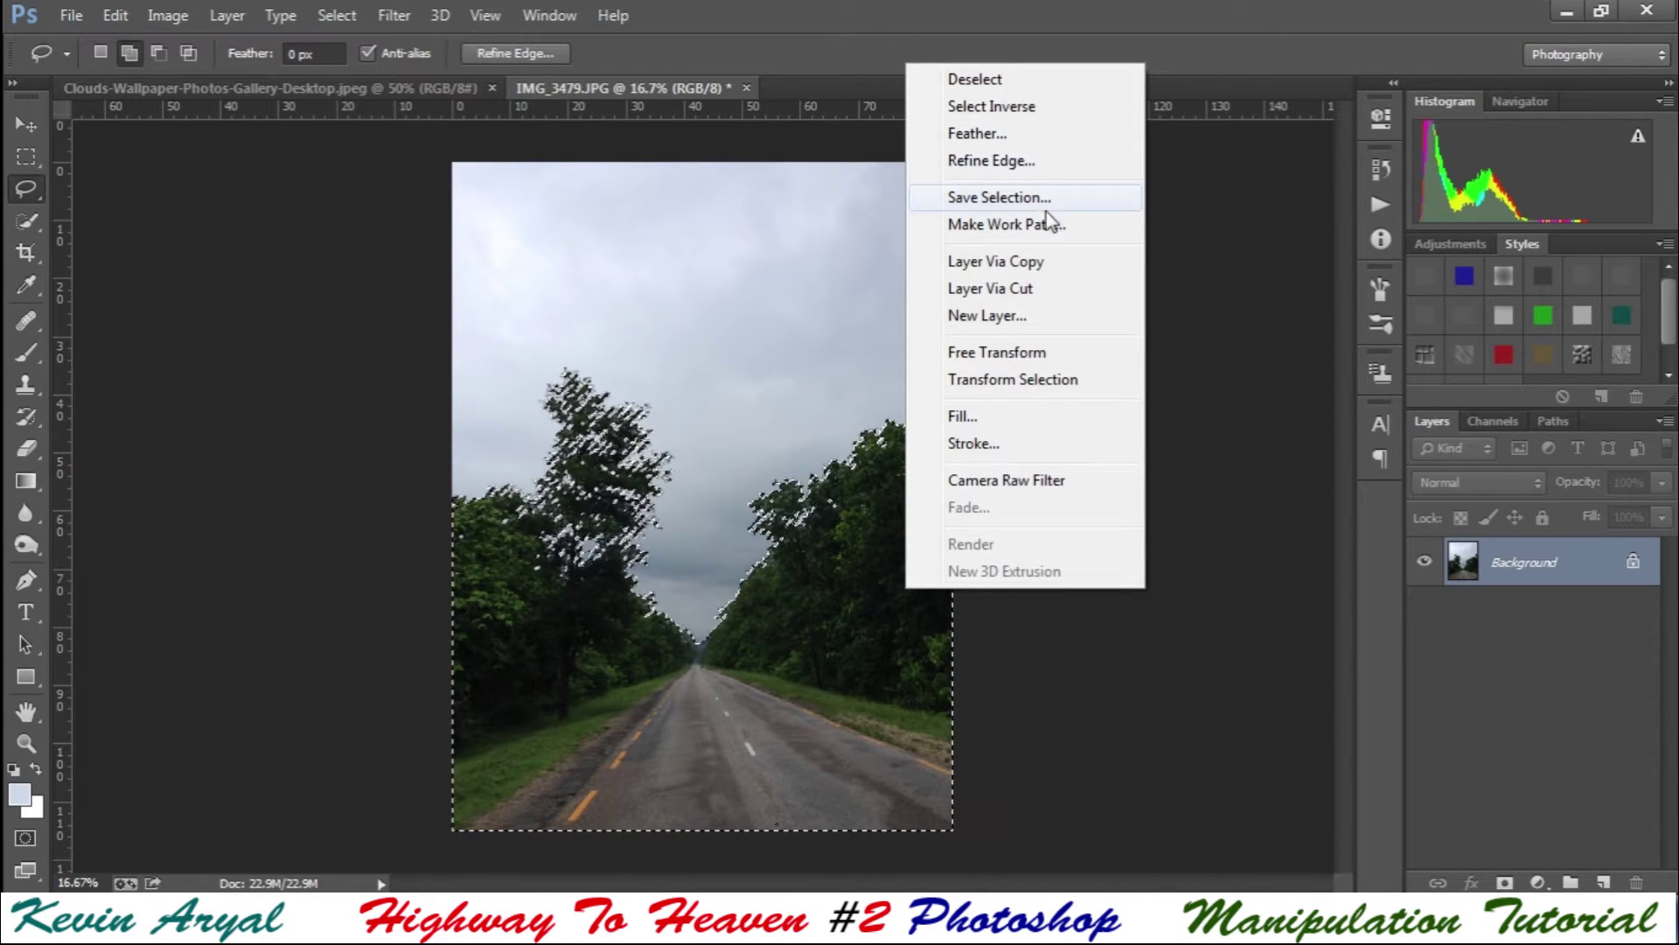
- Refine the selection edge with a 3 px radius, output to a New Layer with Layer Mask
{"action": "left_click", "coordinate": [1069, 170]}
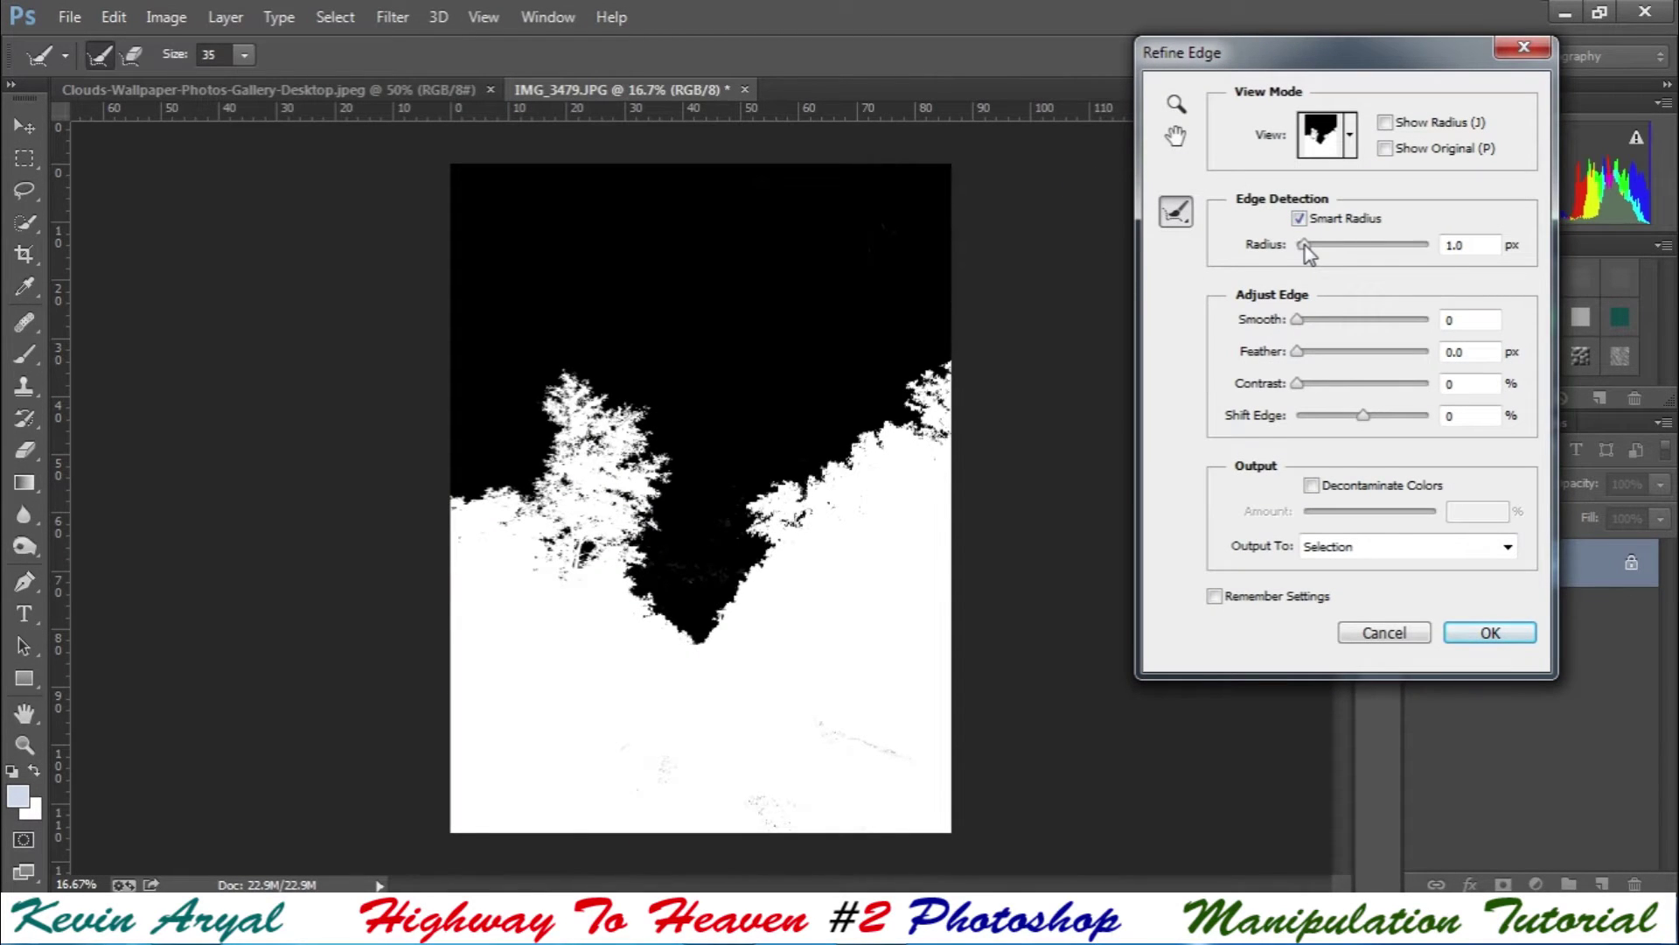
{"action": "left_click_drag", "start_coordinate": [1305, 245], "coordinate": [1320, 247]}
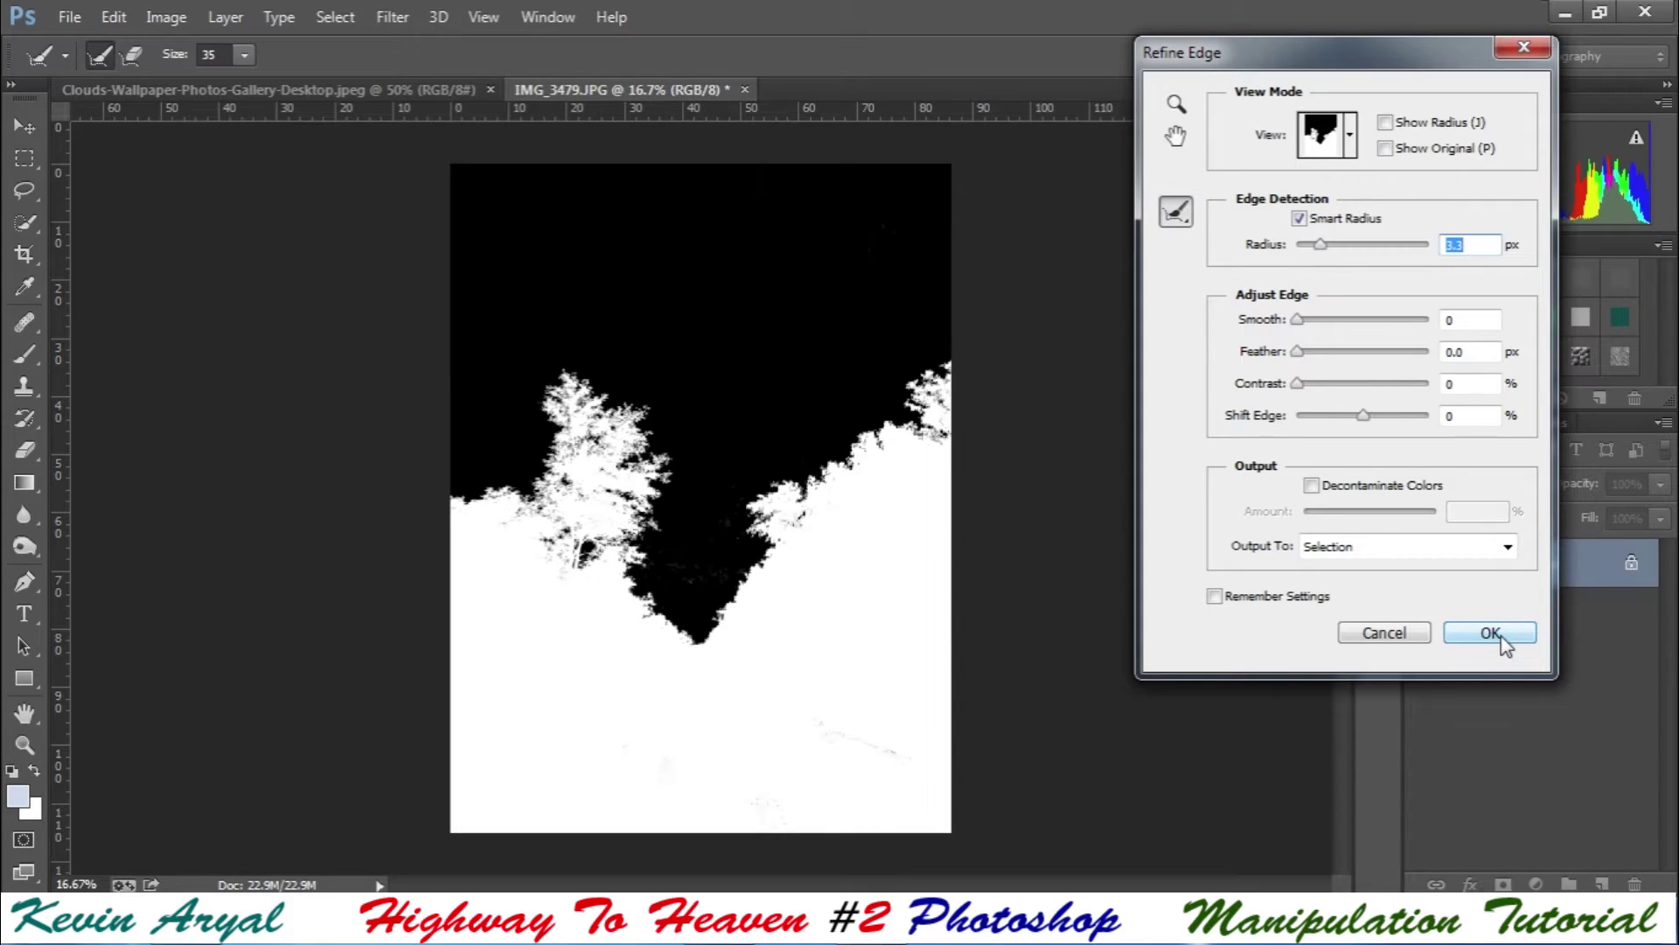
{"action": "left_click", "coordinate": [1457, 549]}
{"action": "left_click", "coordinate": [1443, 627]}
{"action": "left_click", "coordinate": [1491, 634]}
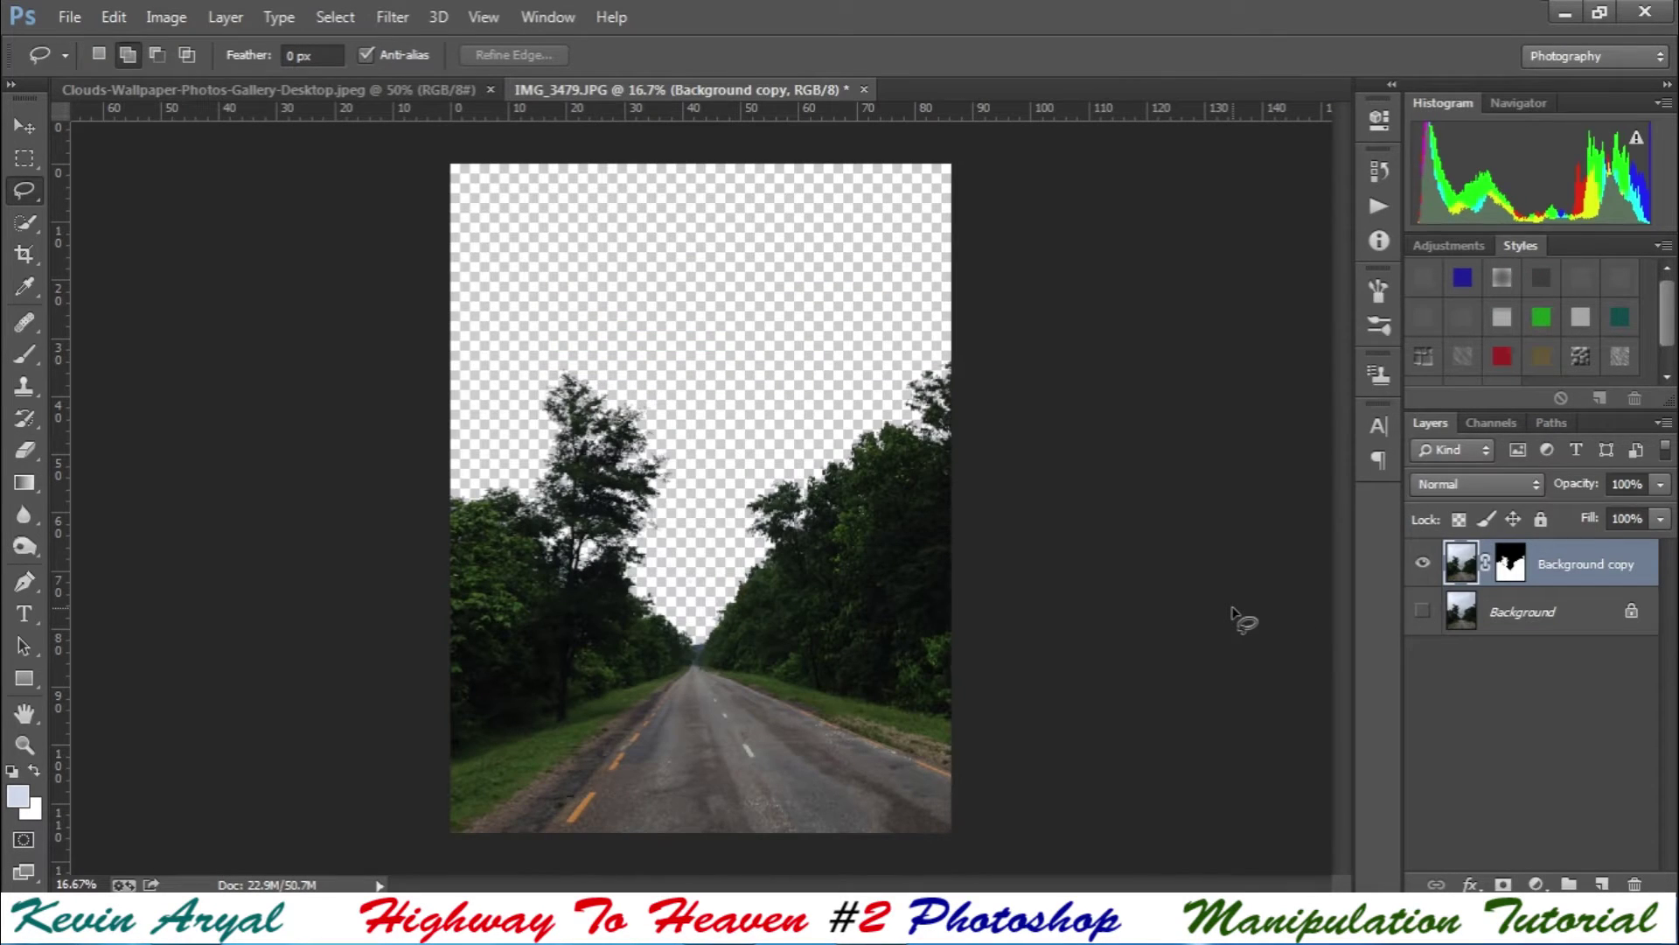
- Show the Background and drag the clouds image in as Layer 1 below Background copy
{"action": "left_click", "coordinate": [1423, 615]}
{"action": "left_click", "coordinate": [427, 92]}
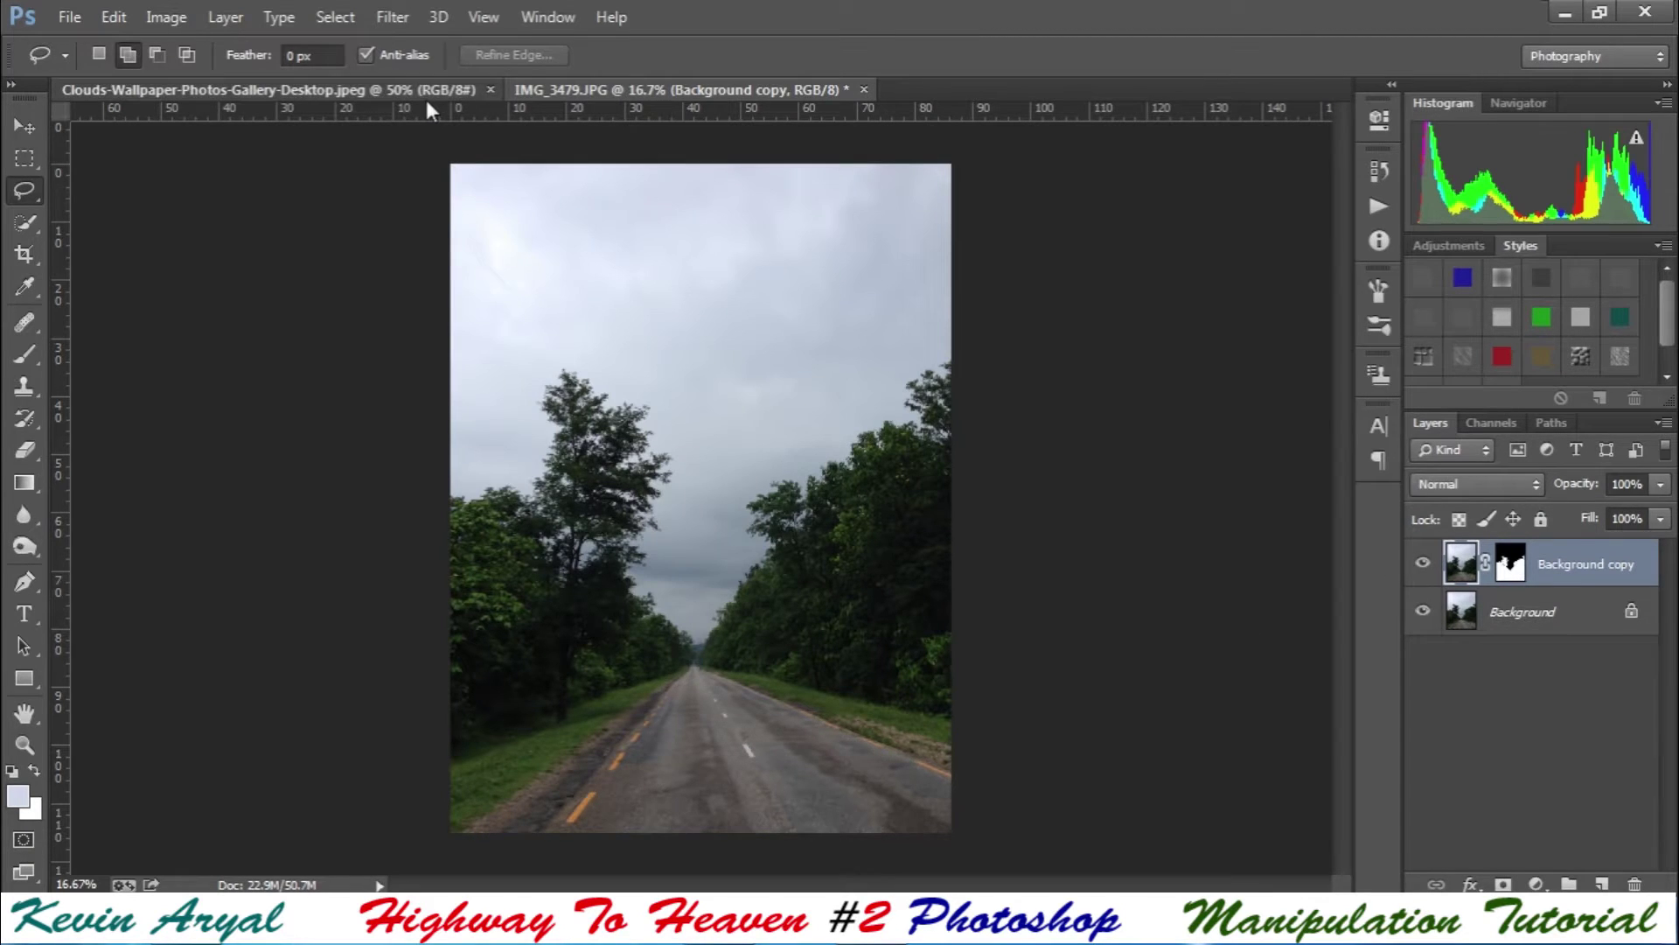
{"action": "key", "text": "v"}
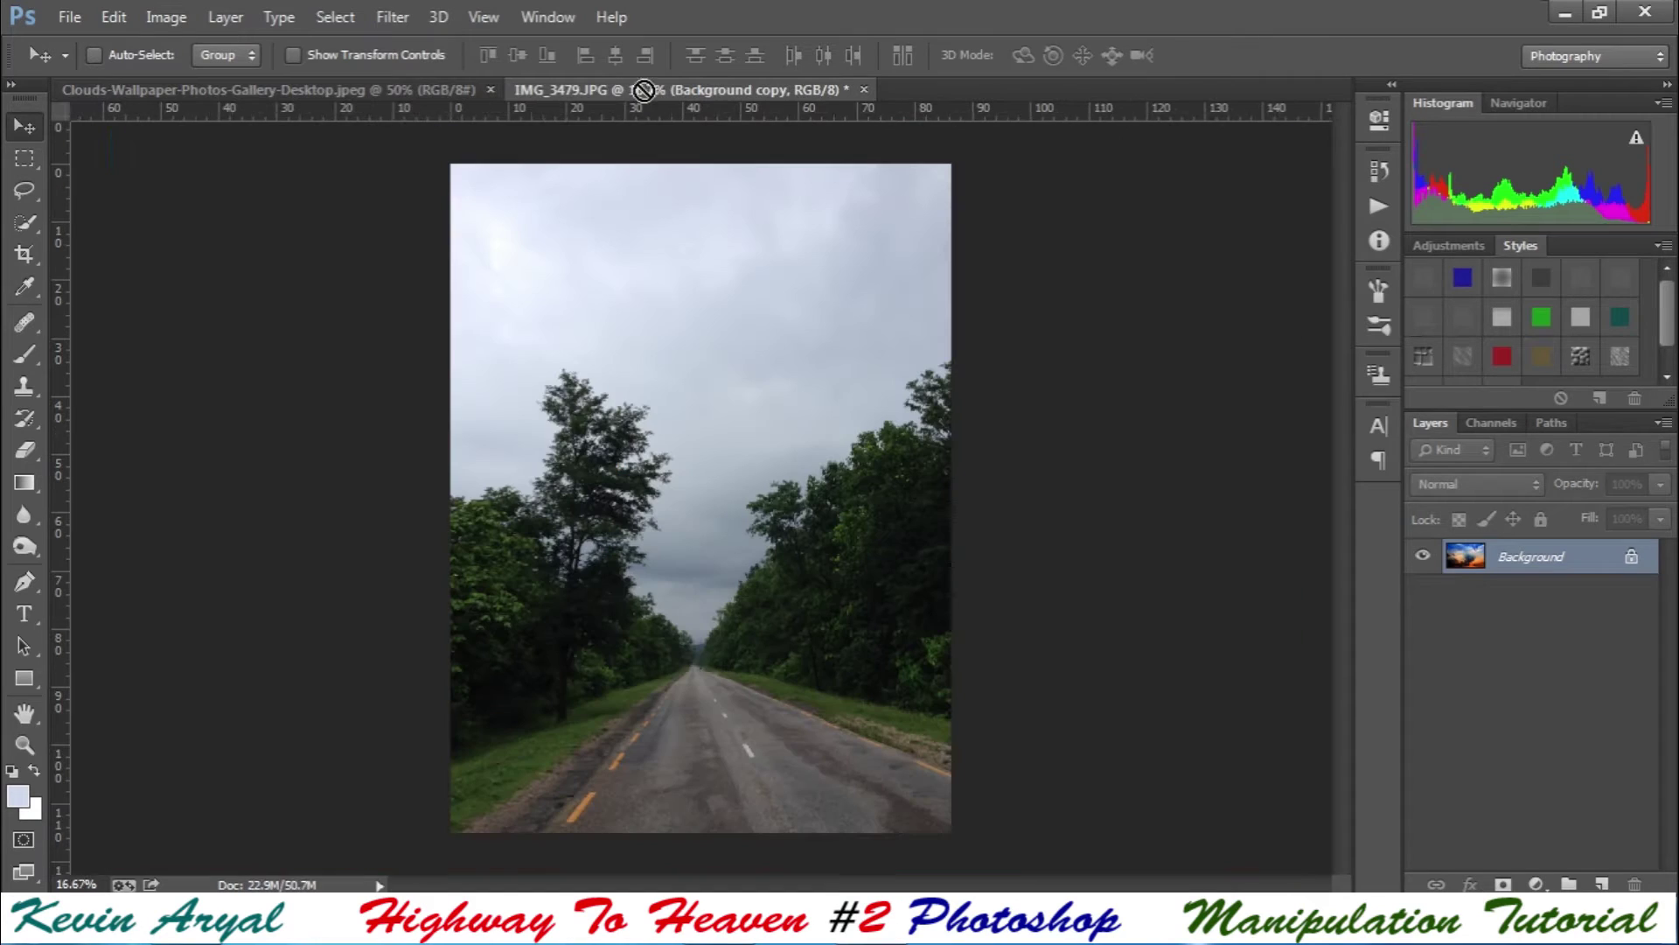
{"action": "left_click_drag", "start_coordinate": [588, 110], "coordinate": [641, 338]}
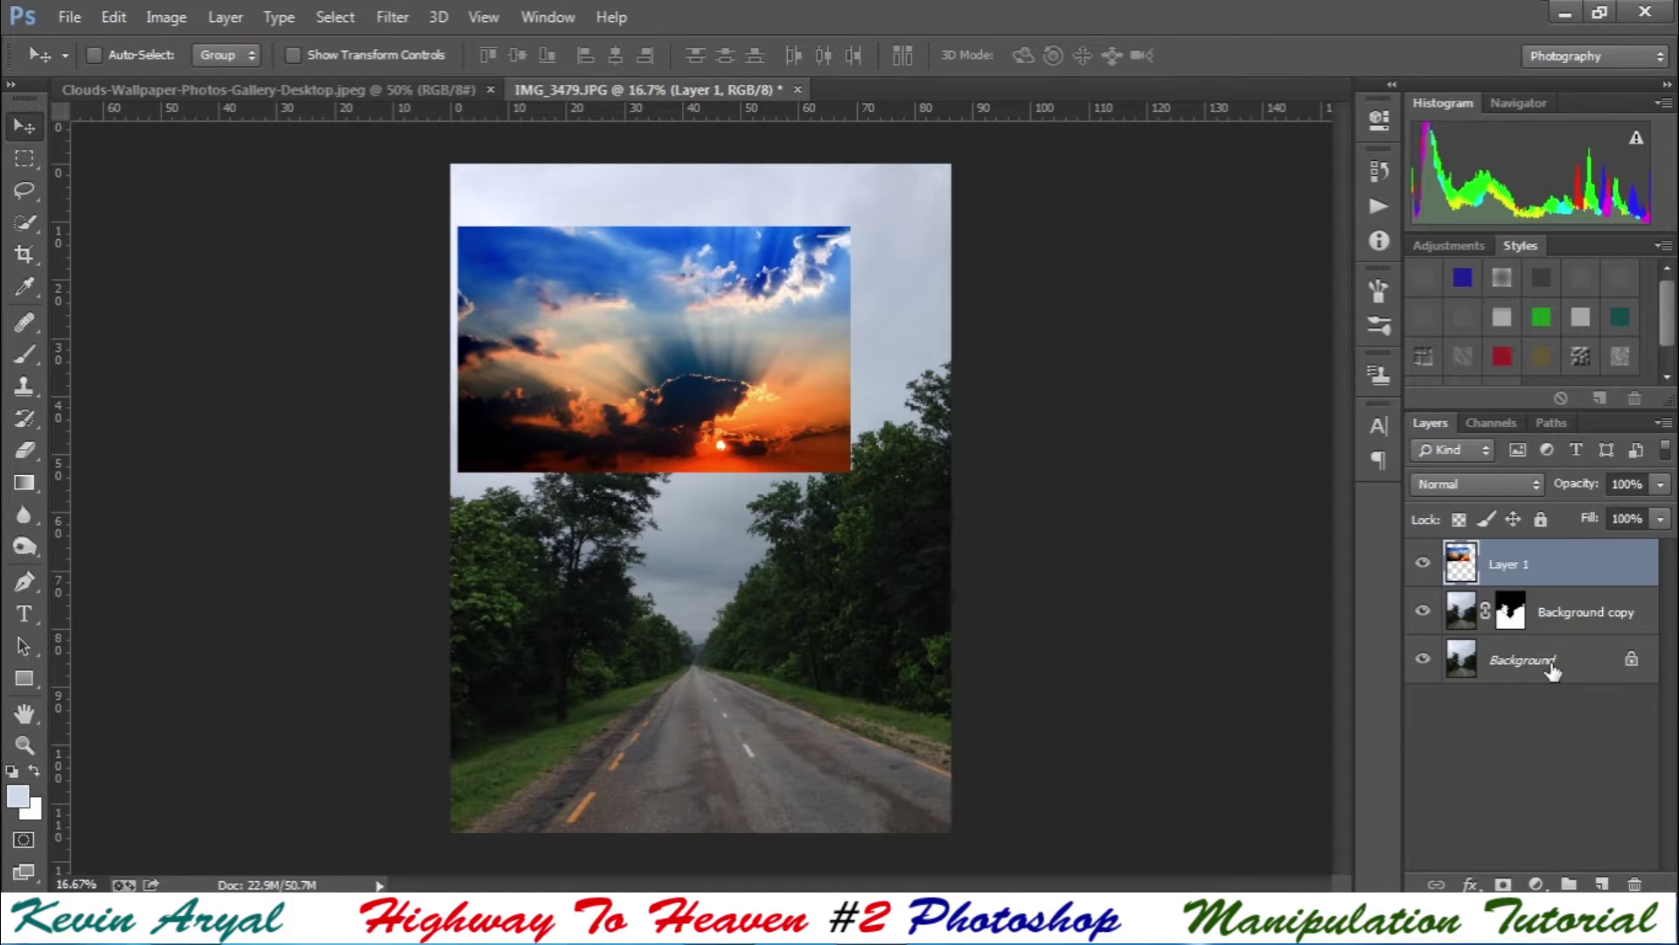
{"action": "left_click_drag", "start_coordinate": [1553, 670], "coordinate": [1539, 637]}
- Free Transform the clouds layer to stretch and position it over the sky, then commit
{"action": "key", "text": "ctrl+t"}
{"action": "mouse_move", "coordinate": [850, 473]}
{"action": "left_mouse_down"}
{"action": "mouse_move", "coordinate": [914, 534]}
{"action": "mouse_move", "coordinate": [837, 601]}
{"action": "left_mouse_up"}
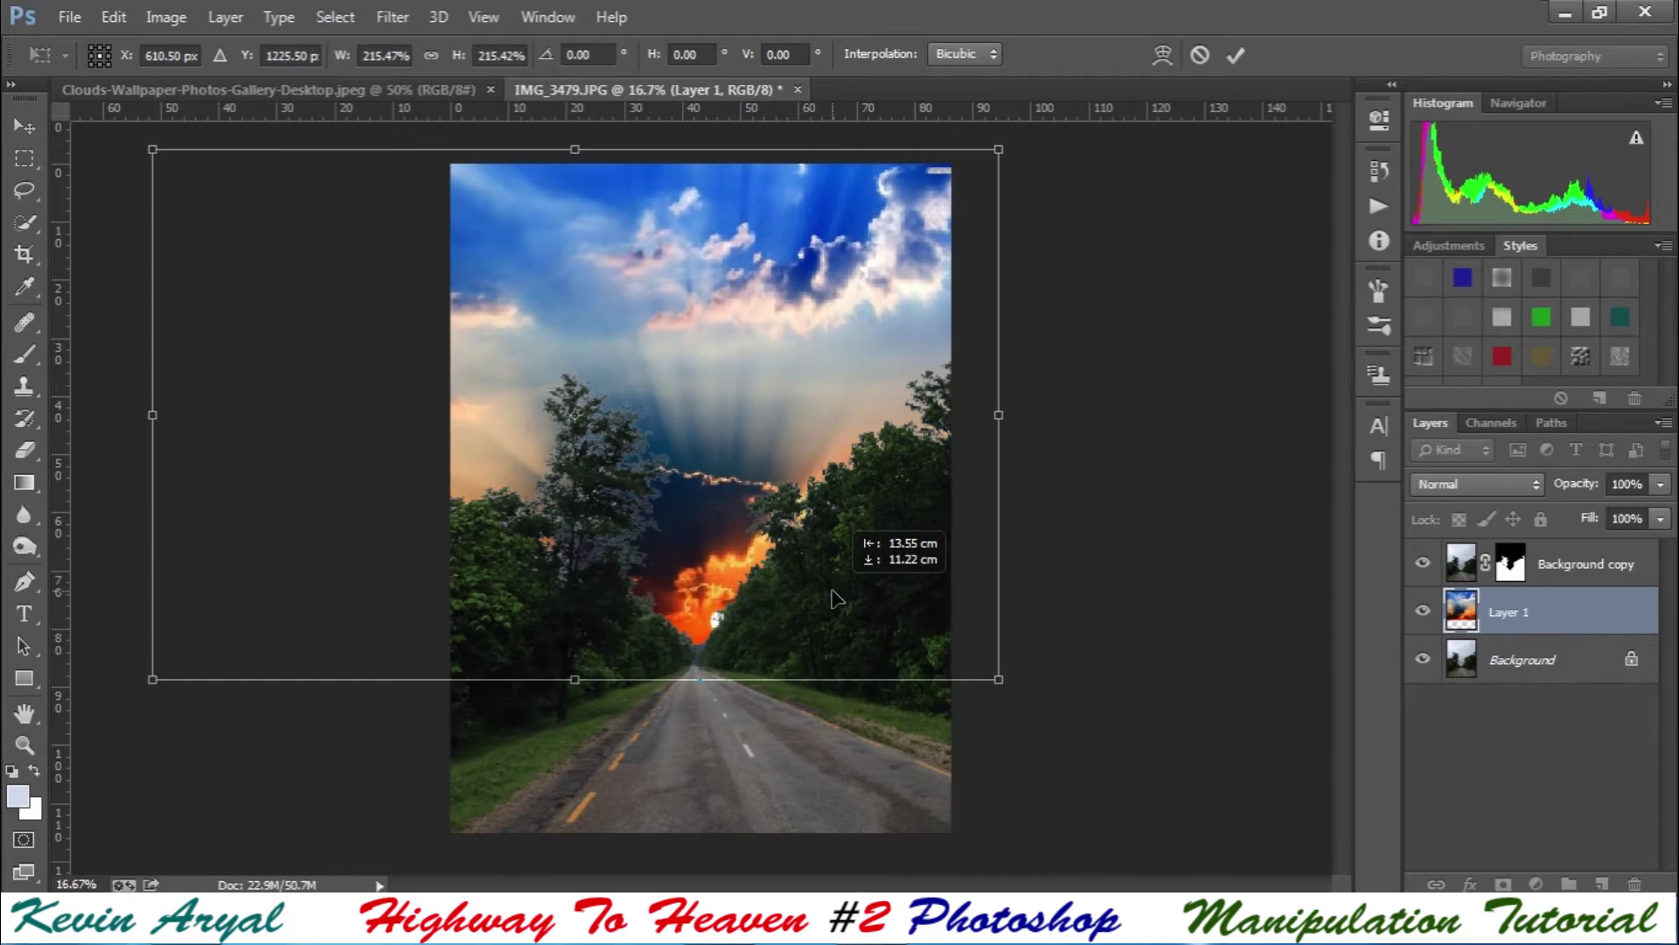
{"action": "left_click_drag", "start_coordinate": [662, 673], "coordinate": [613, 661]}
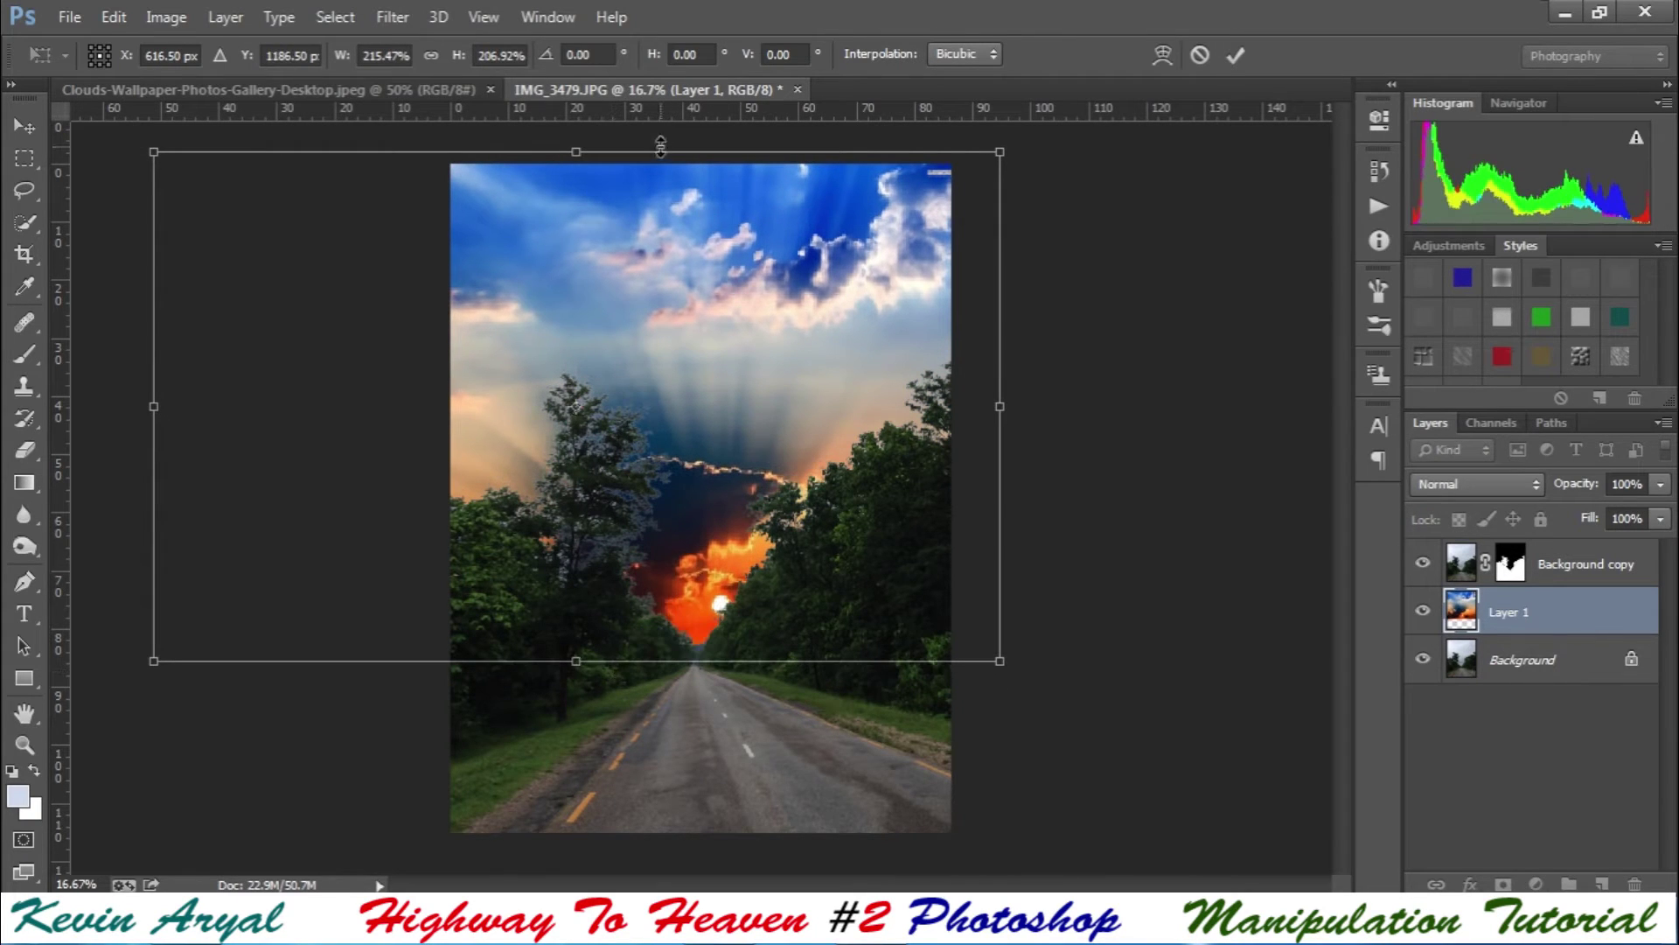
{"action": "left_click_drag", "start_coordinate": [844, 485], "coordinate": [839, 471]}
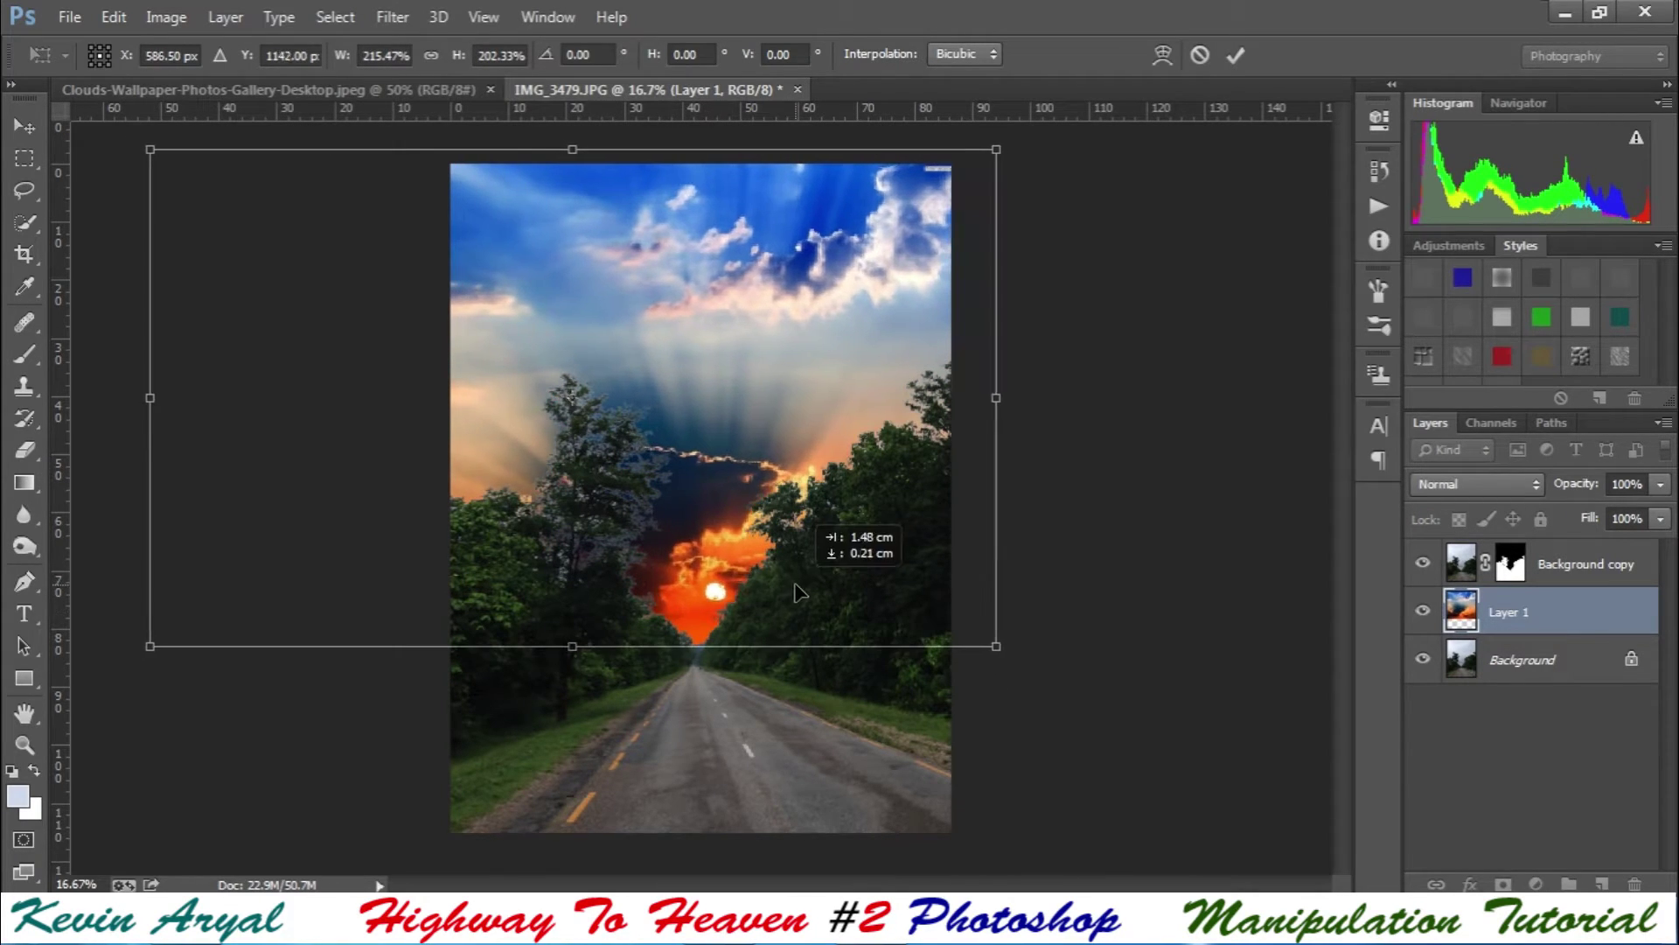
{"action": "left_click_drag", "start_coordinate": [564, 658], "coordinate": [588, 662]}
{"action": "left_click_drag", "start_coordinate": [822, 647], "coordinate": [816, 636]}
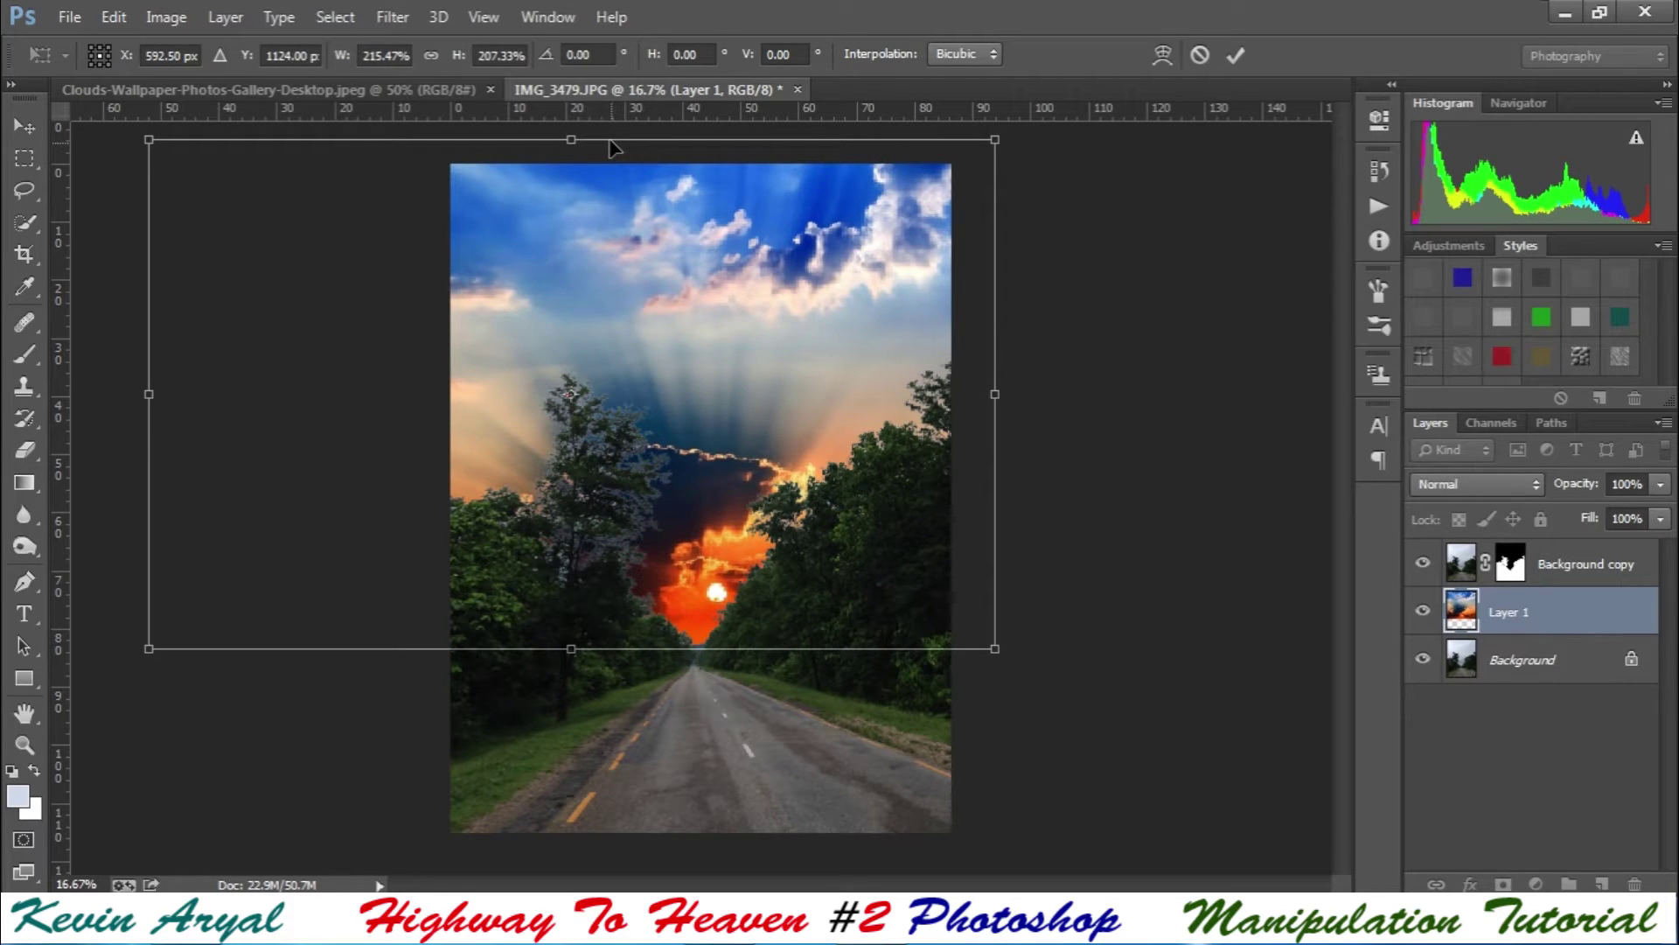
{"action": "left_click_drag", "start_coordinate": [571, 139], "coordinate": [572, 164]}
{"action": "left_click_drag", "start_coordinate": [149, 394], "coordinate": [374, 424]}
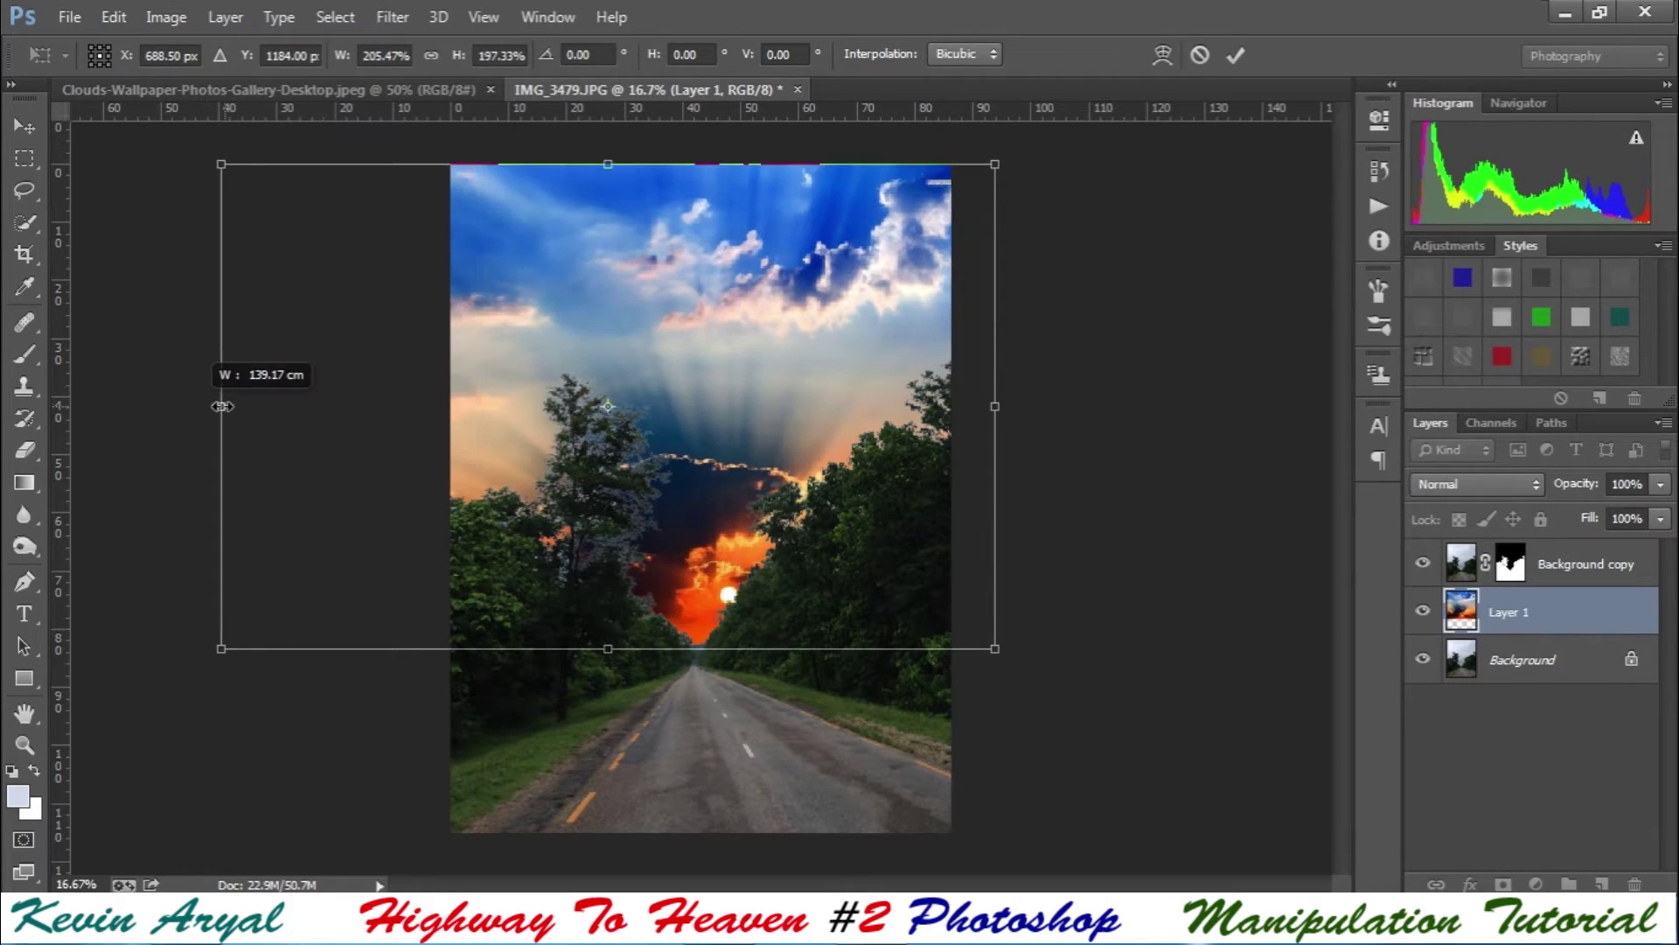
{"action": "left_click_drag", "start_coordinate": [777, 455], "coordinate": [713, 455]}
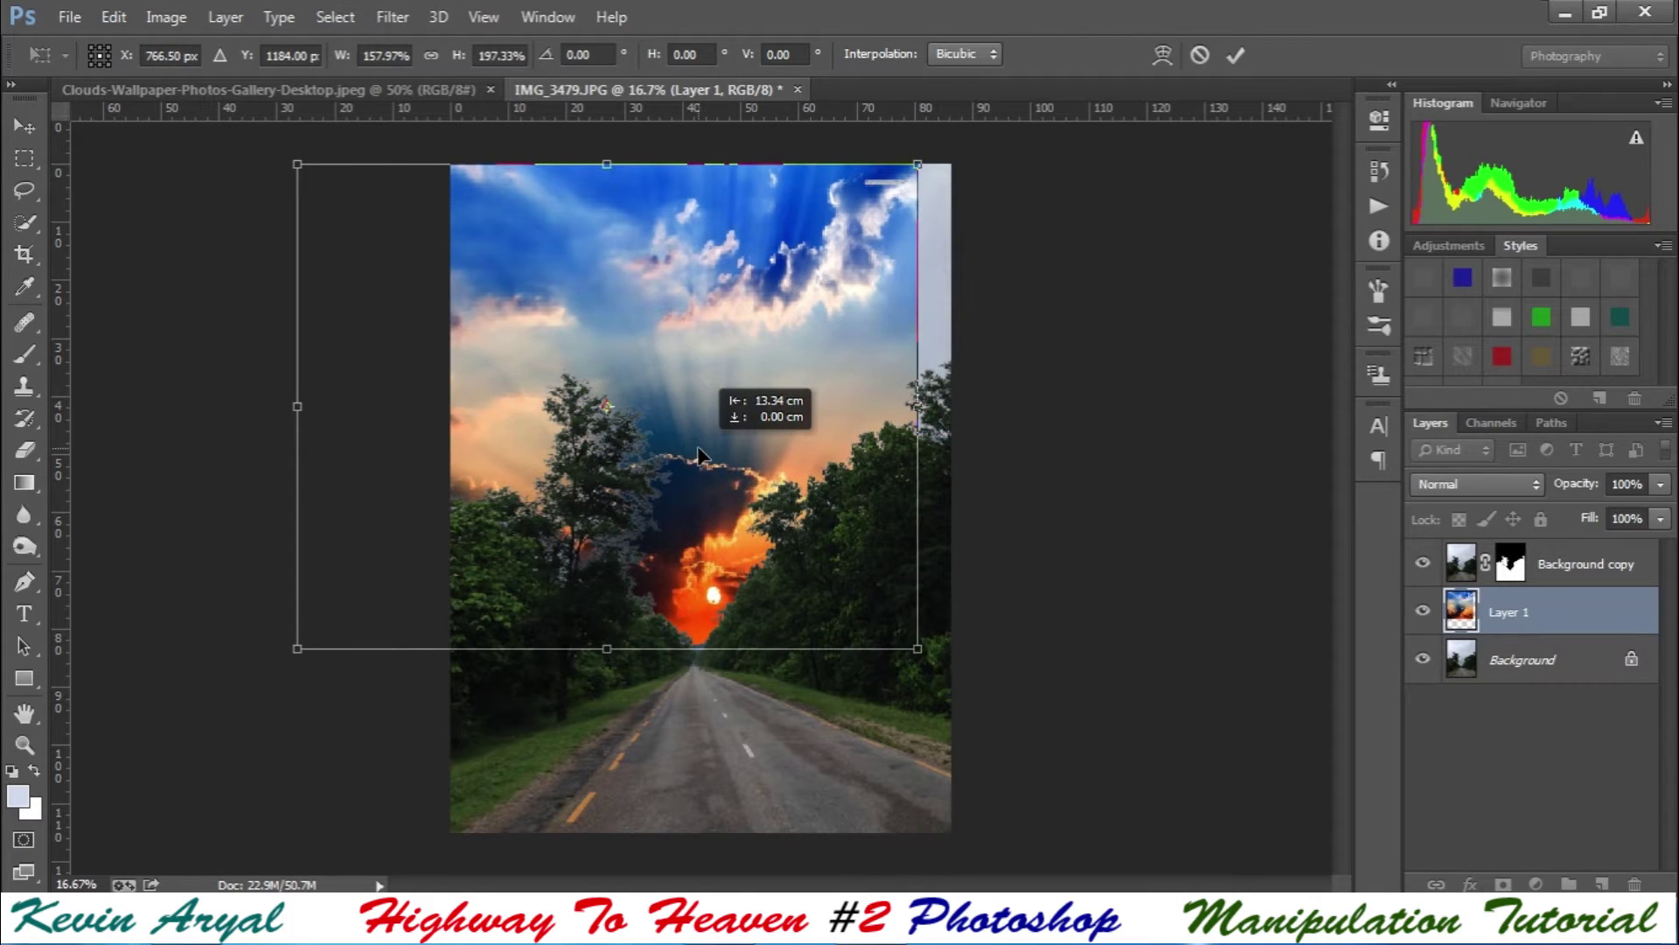
{"action": "left_click_drag", "start_coordinate": [311, 406], "coordinate": [226, 406]}
{"action": "left_click_drag", "start_coordinate": [763, 464], "coordinate": [808, 464]}
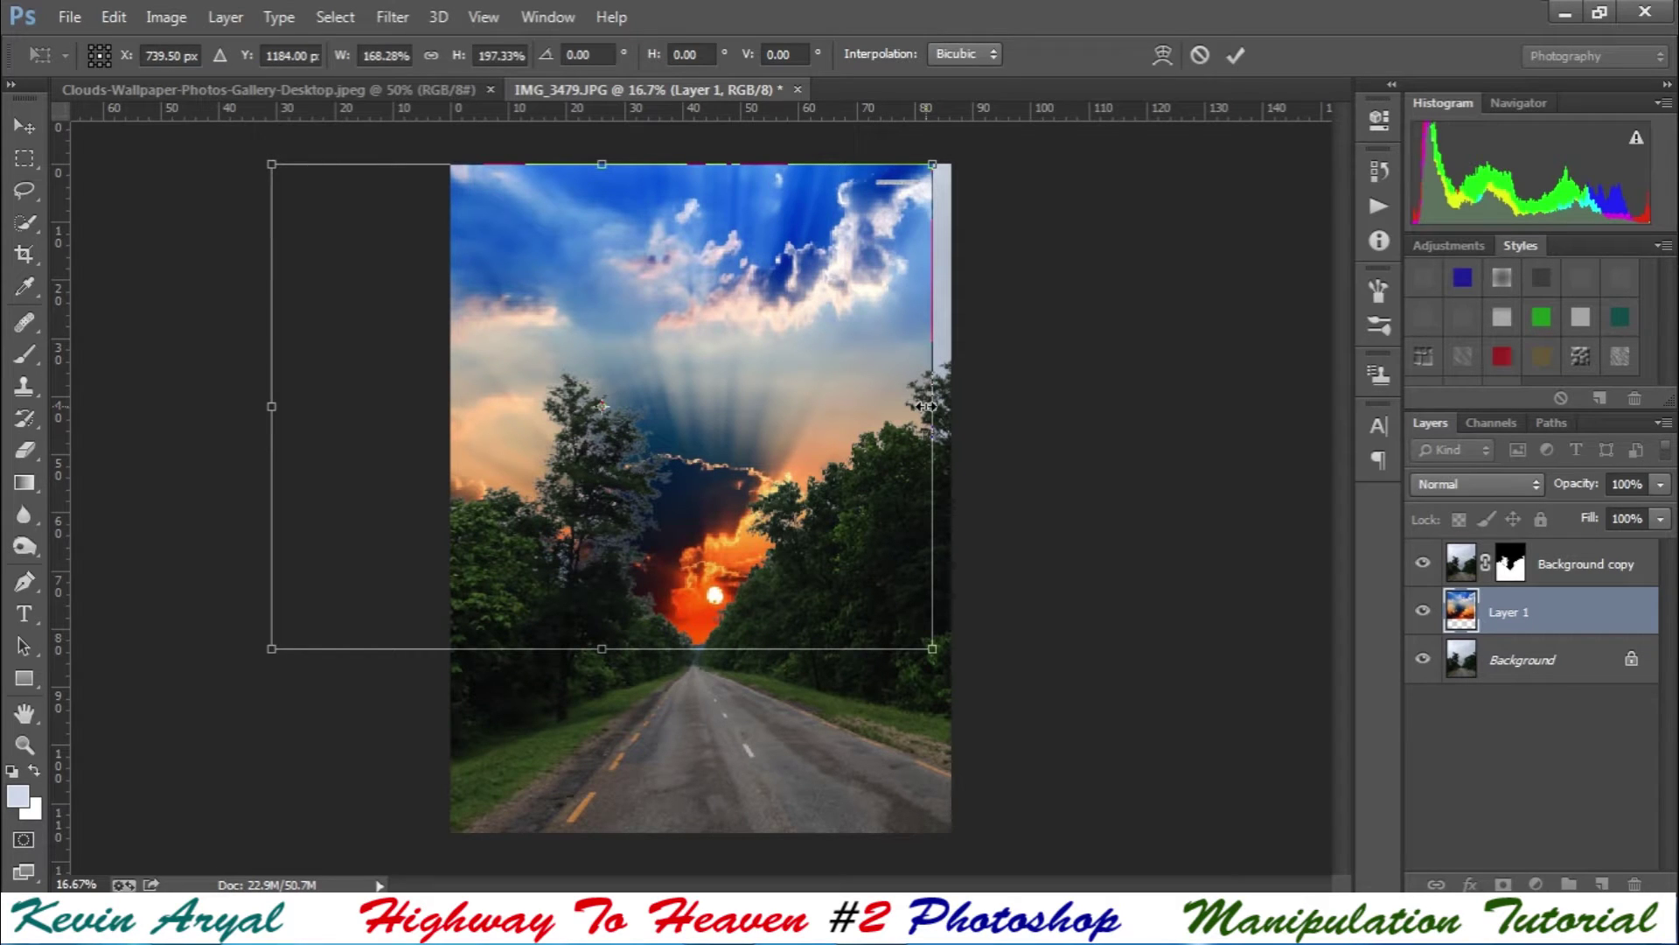
{"action": "left_click_drag", "start_coordinate": [927, 406], "coordinate": [978, 406]}
{"action": "key", "text": "Return"}
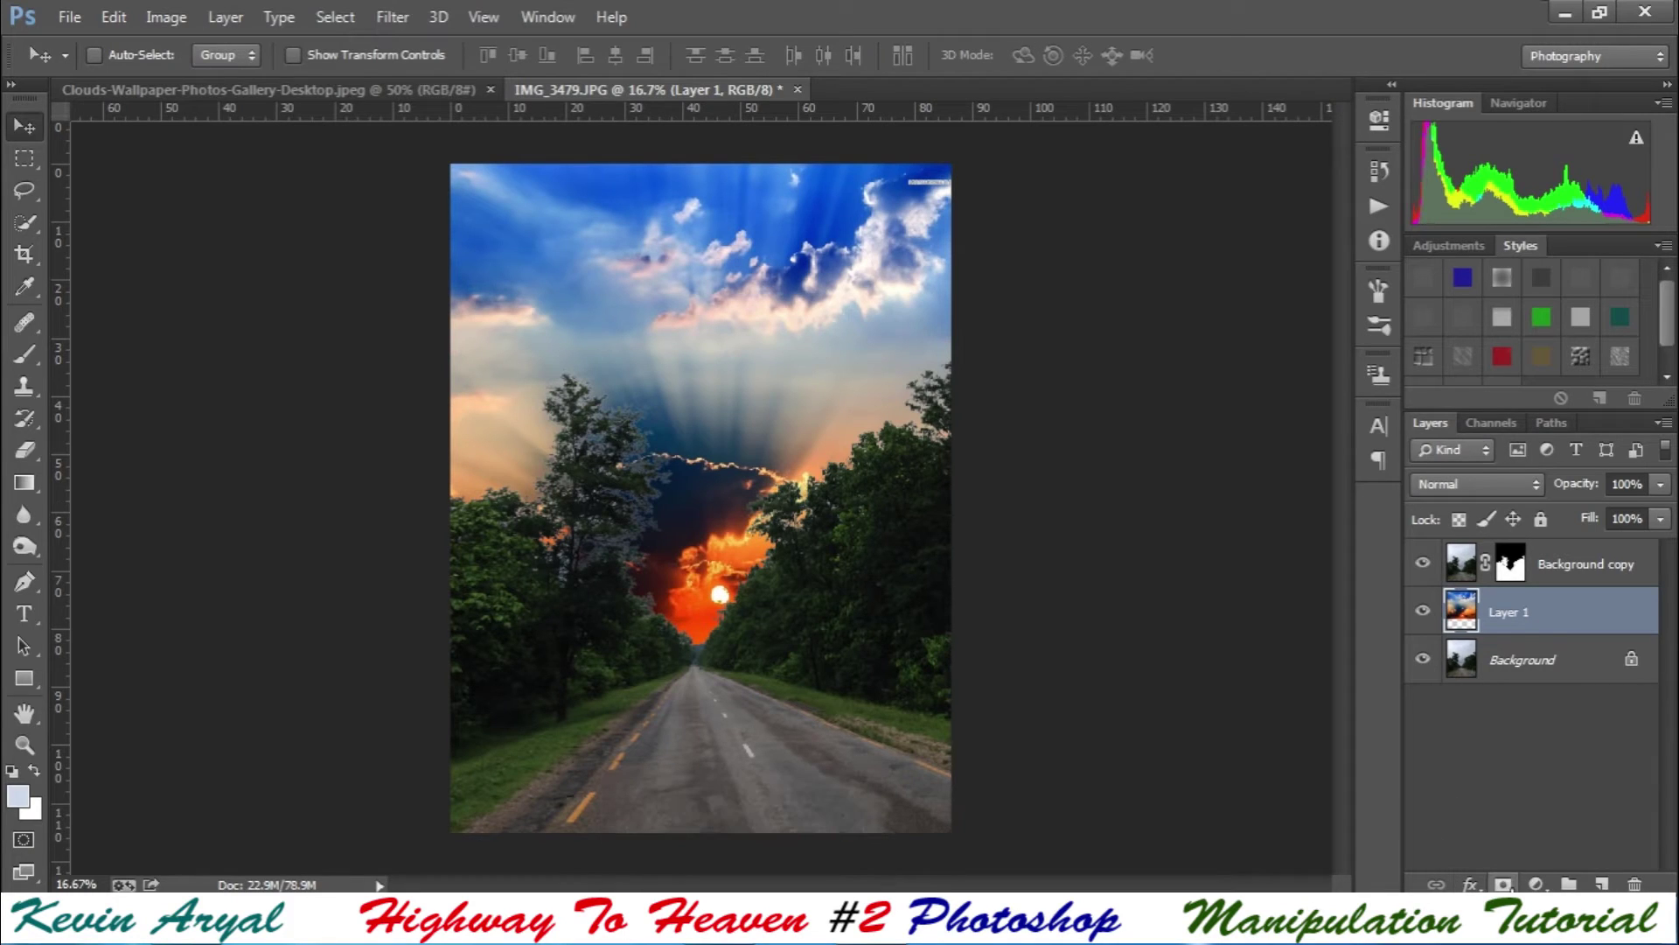
- Add a layer mask to Layer 1 with a black Foreground to Transparent gradient ready
{"action": "left_click", "coordinate": [1503, 884]}
{"action": "key", "text": "g"}
{"action": "key", "text": "d"}
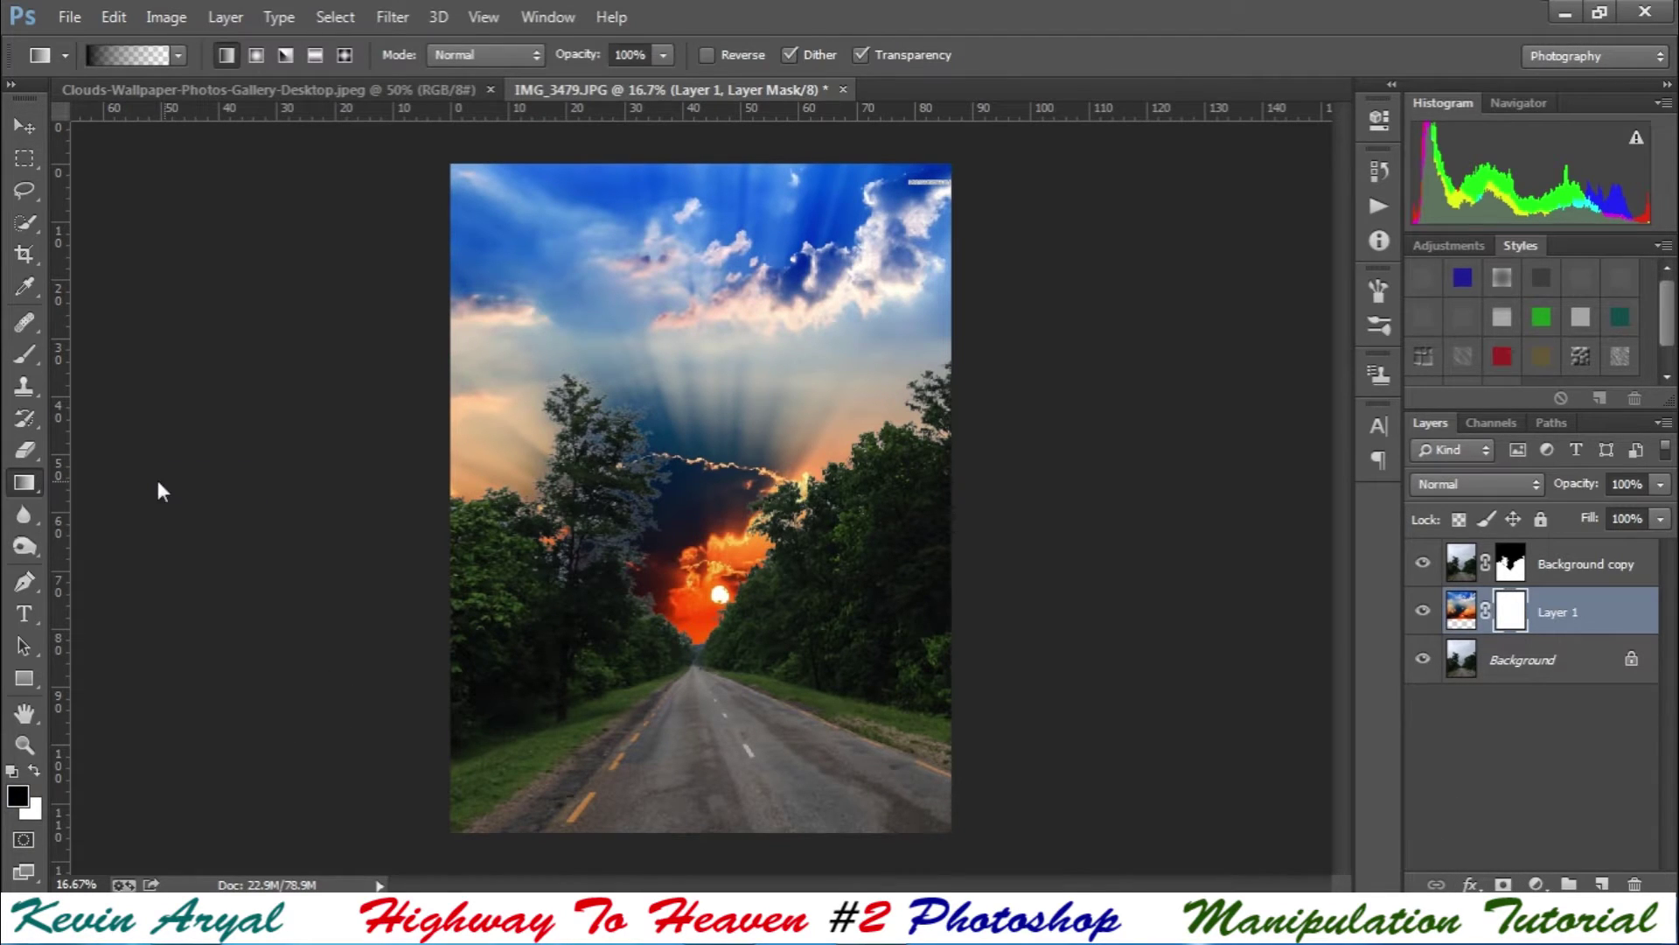
{"action": "left_click", "coordinate": [129, 55]}
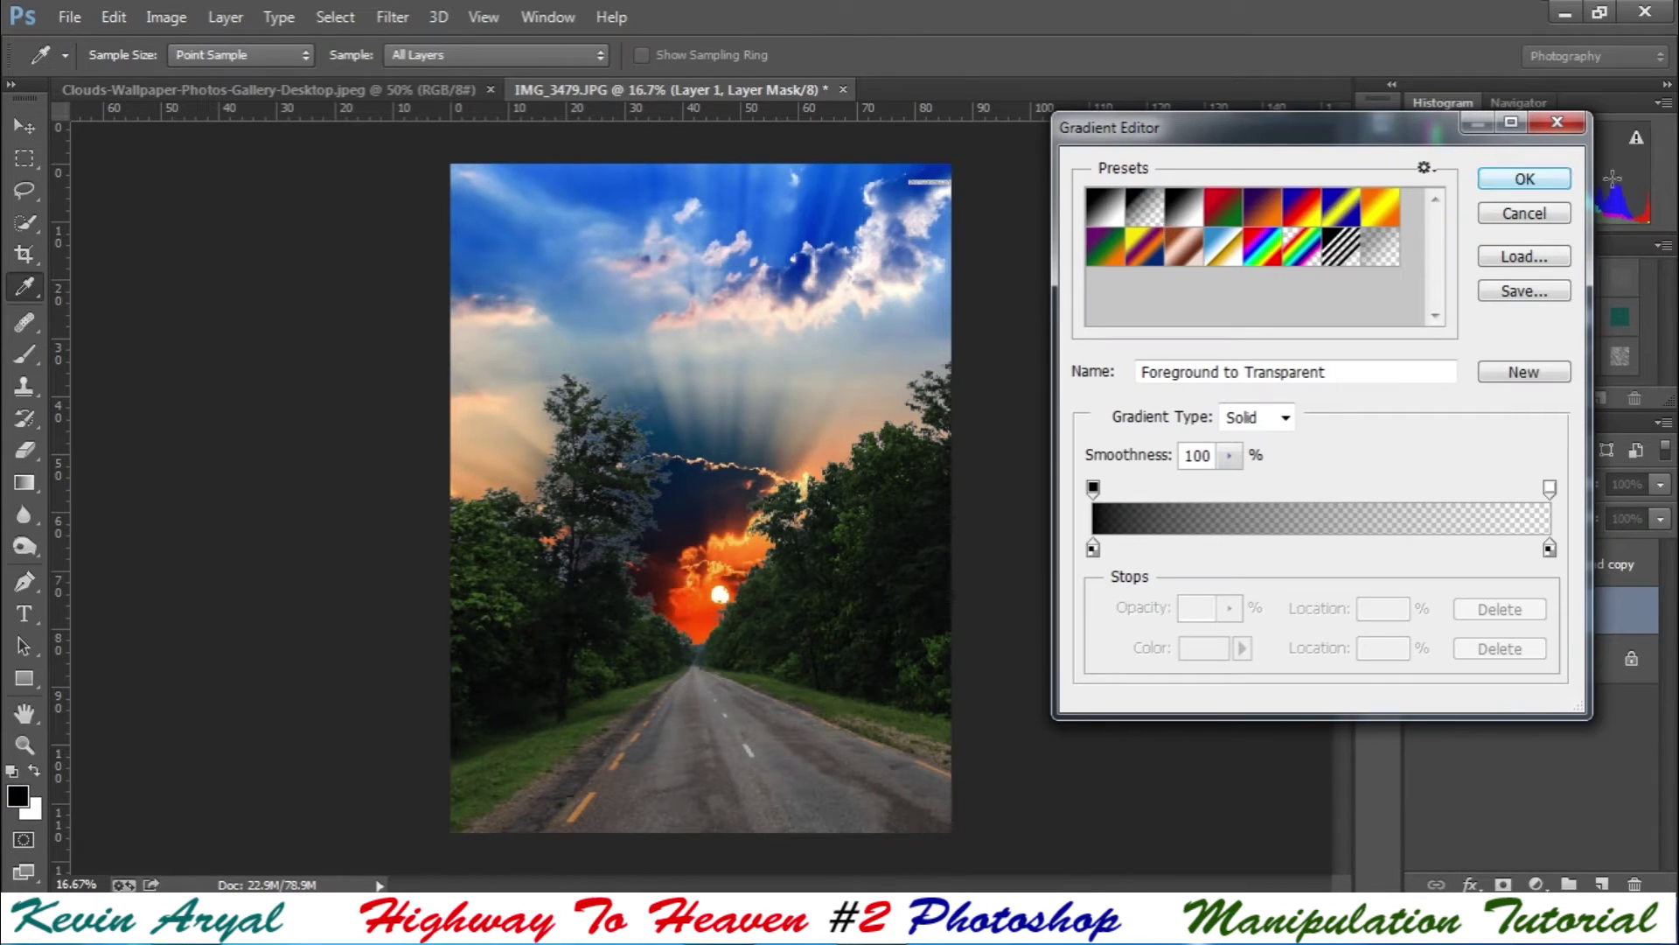
{"action": "left_click", "coordinate": [1540, 179]}
- Fade the lower clouds with a vertical gradient, then merge all visible layers with Ctrl+Shift+E
{"action": "left_click_drag", "start_coordinate": [711, 738], "coordinate": [711, 398]}
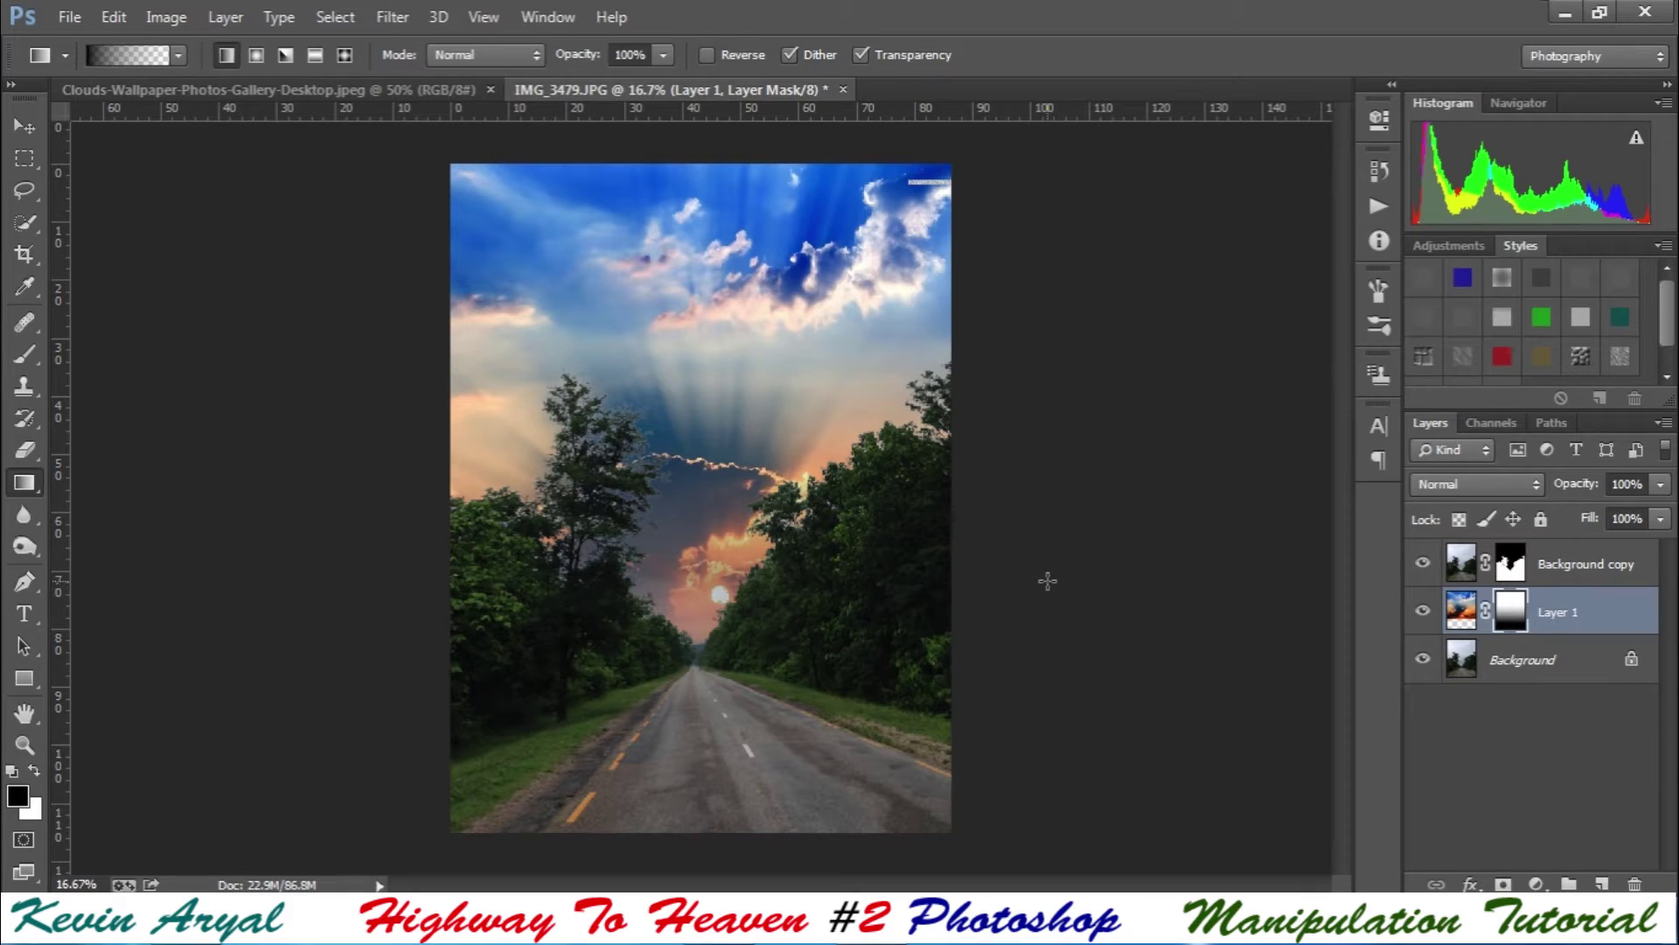
{"action": "left_click", "coordinate": [1552, 567]}
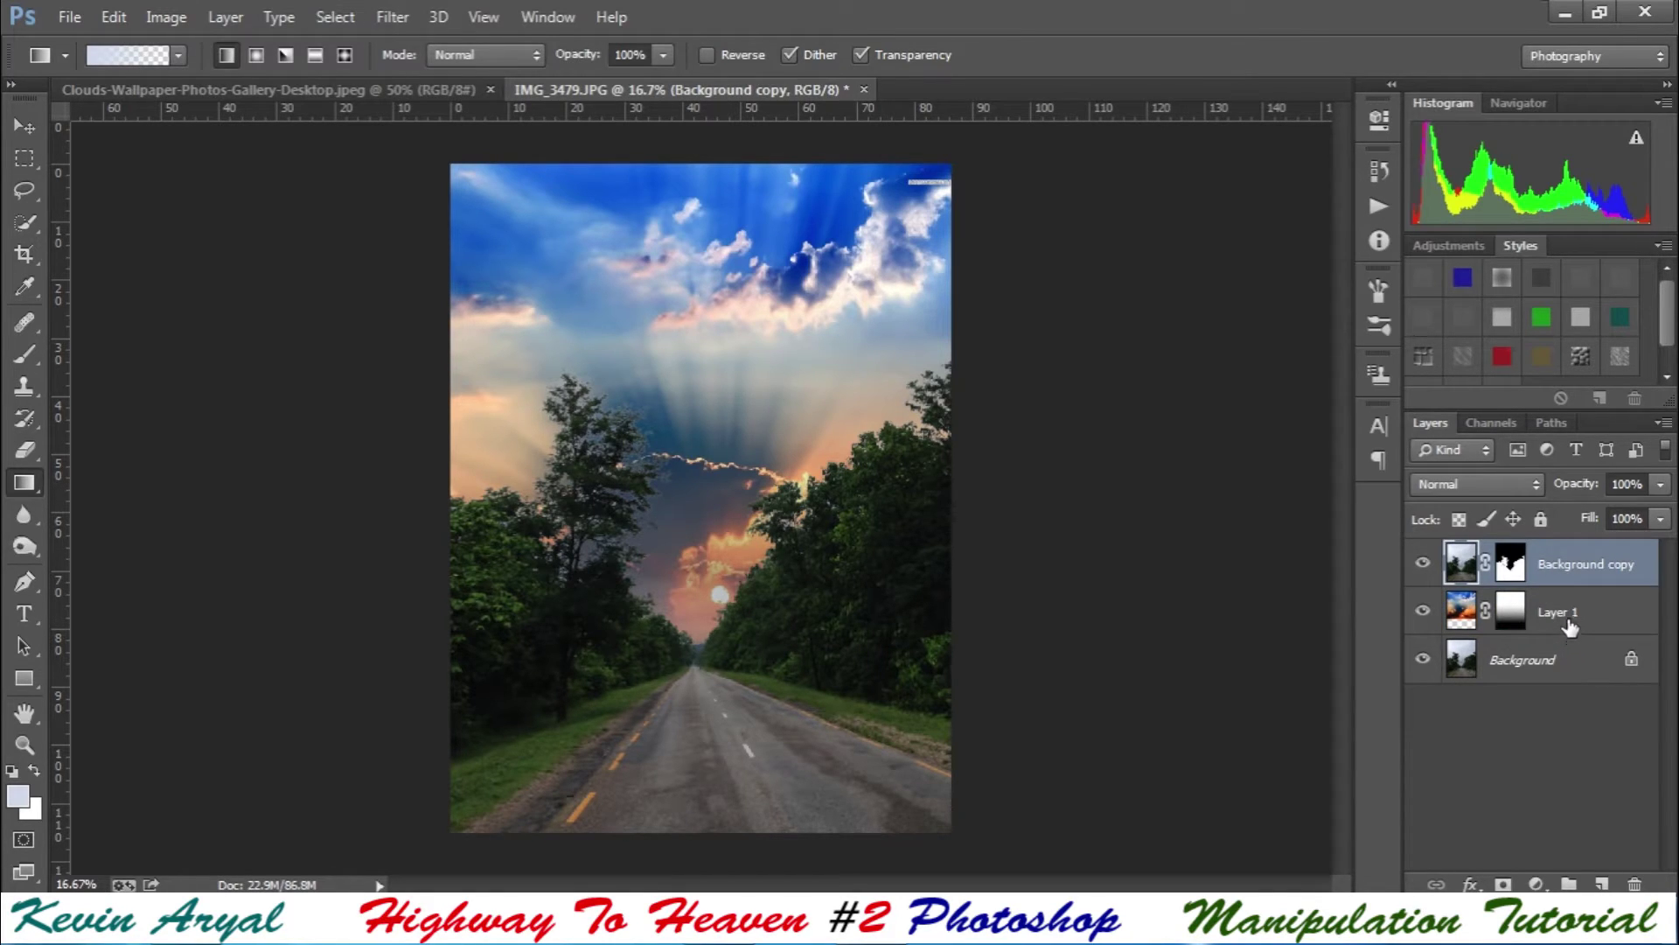
{"action": "key", "text": "ctrl+shift+e"}
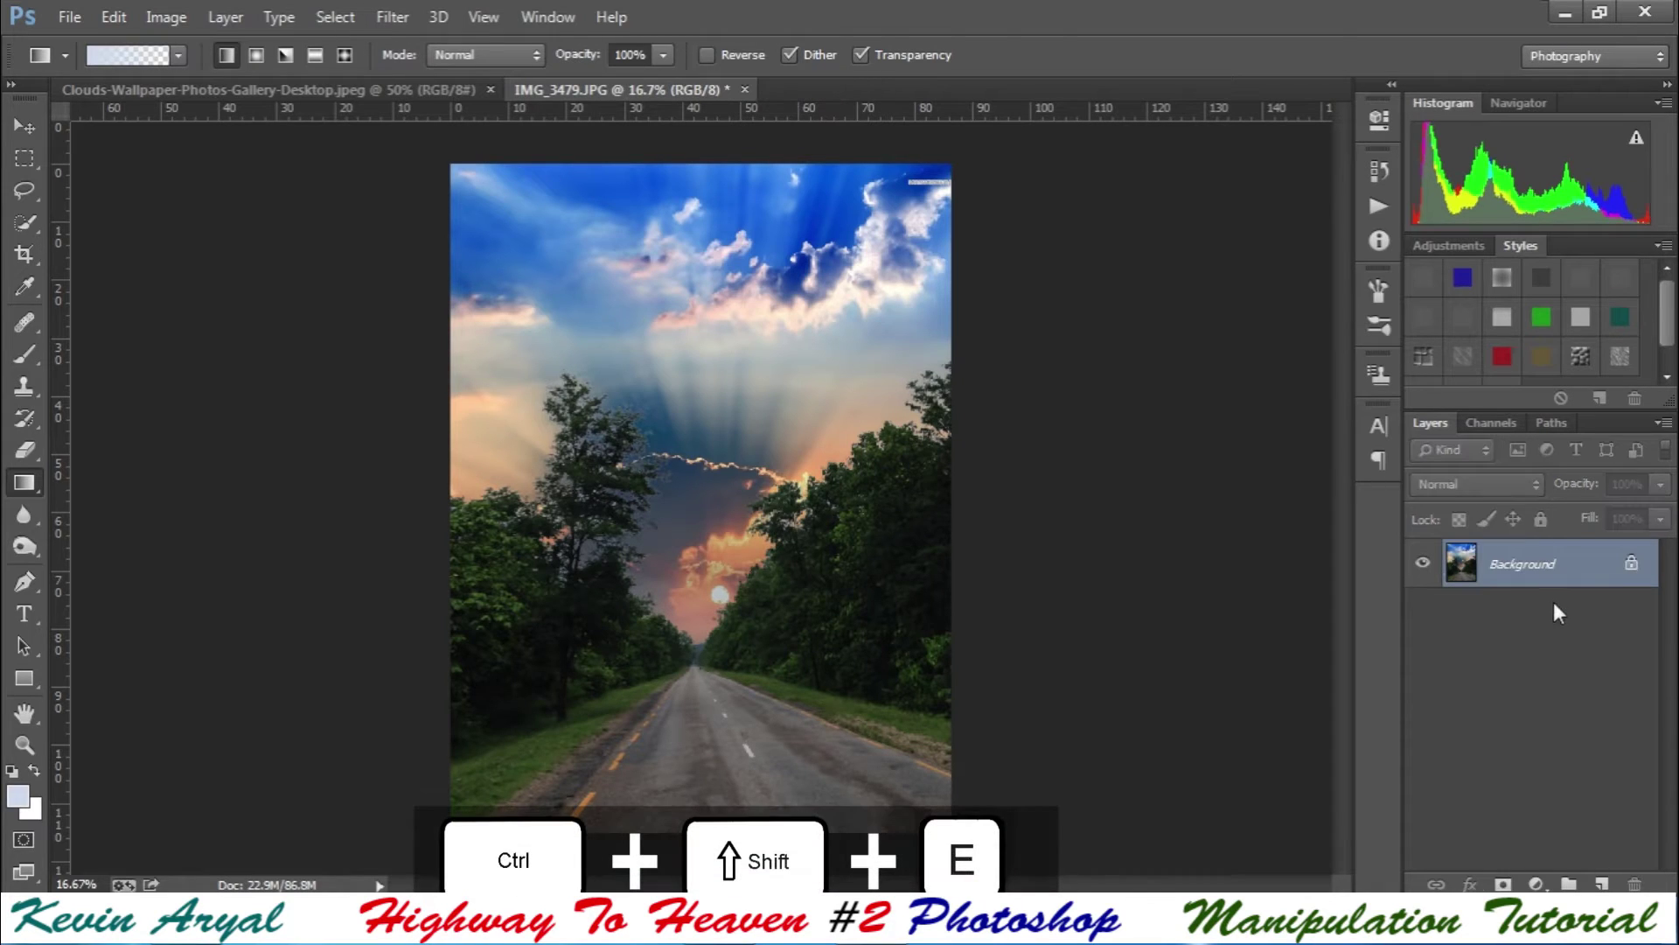
- Duplicate the merged layer and open the Camera Raw filter
{"action": "left_click_drag", "start_coordinate": [1595, 567], "coordinate": [1602, 884]}
{"action": "left_click", "coordinate": [404, 19]}
{"action": "left_click", "coordinate": [586, 159]}
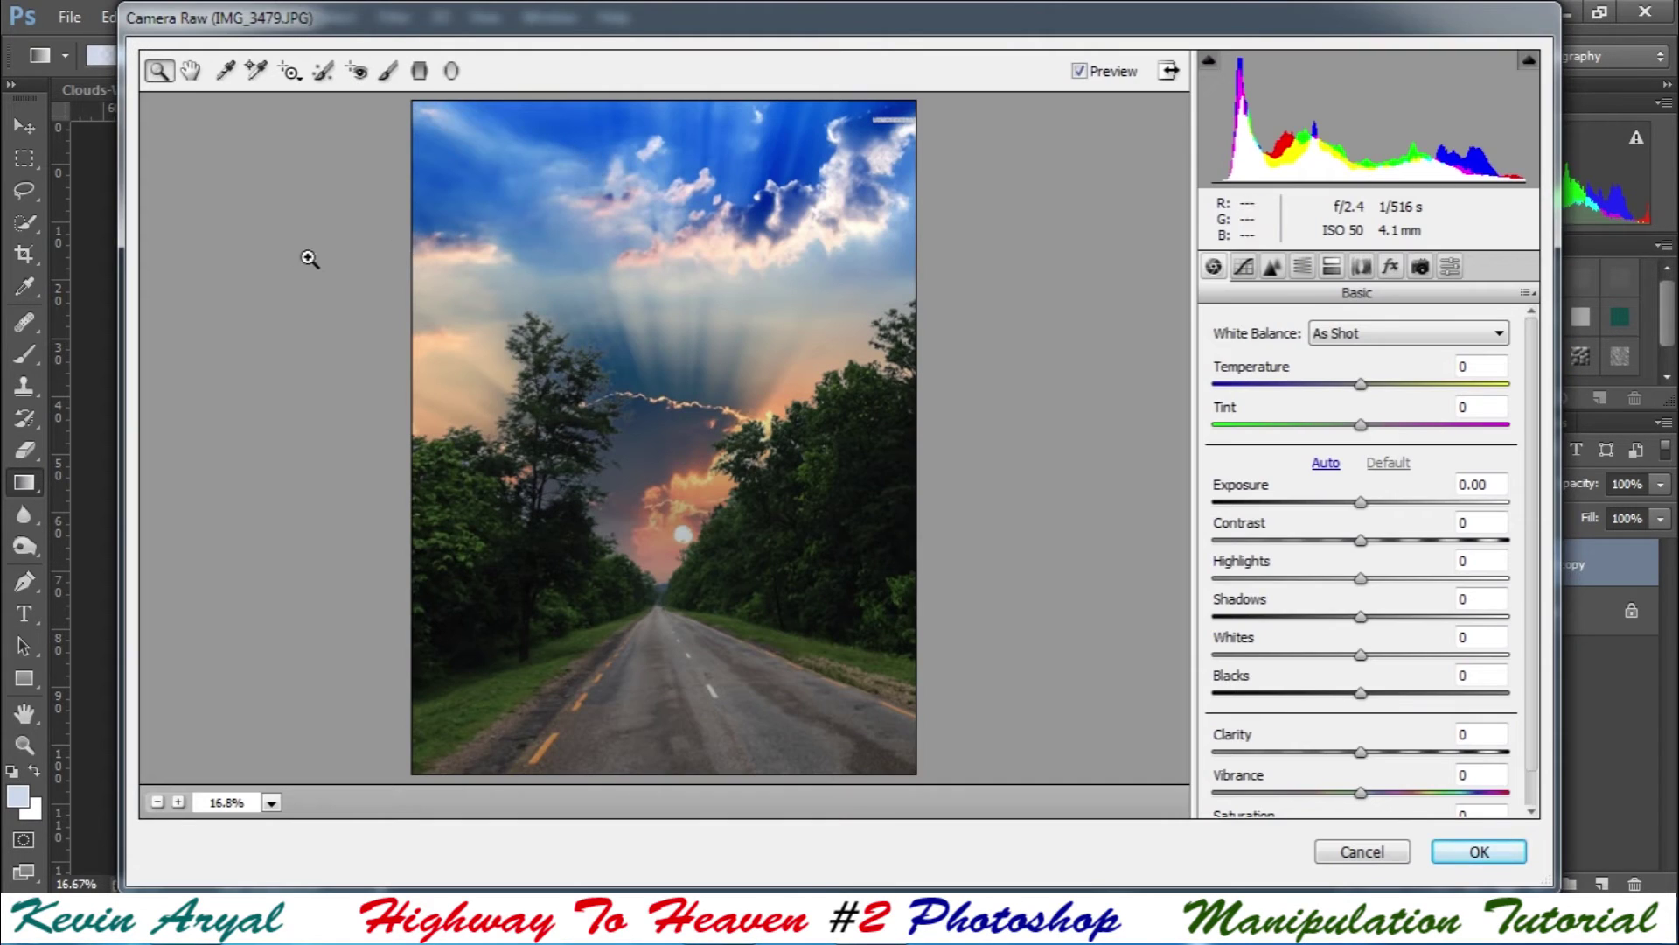
- Set Exposure +0.65, Highlights -96, Shadows +84, Whites +33 and Blacks -52
{"action": "left_click_drag", "start_coordinate": [1360, 503], "coordinate": [1373, 502]}
{"action": "left_click_drag", "start_coordinate": [1361, 578], "coordinate": [1220, 578]}
{"action": "left_click_drag", "start_coordinate": [1361, 616], "coordinate": [1485, 617]}
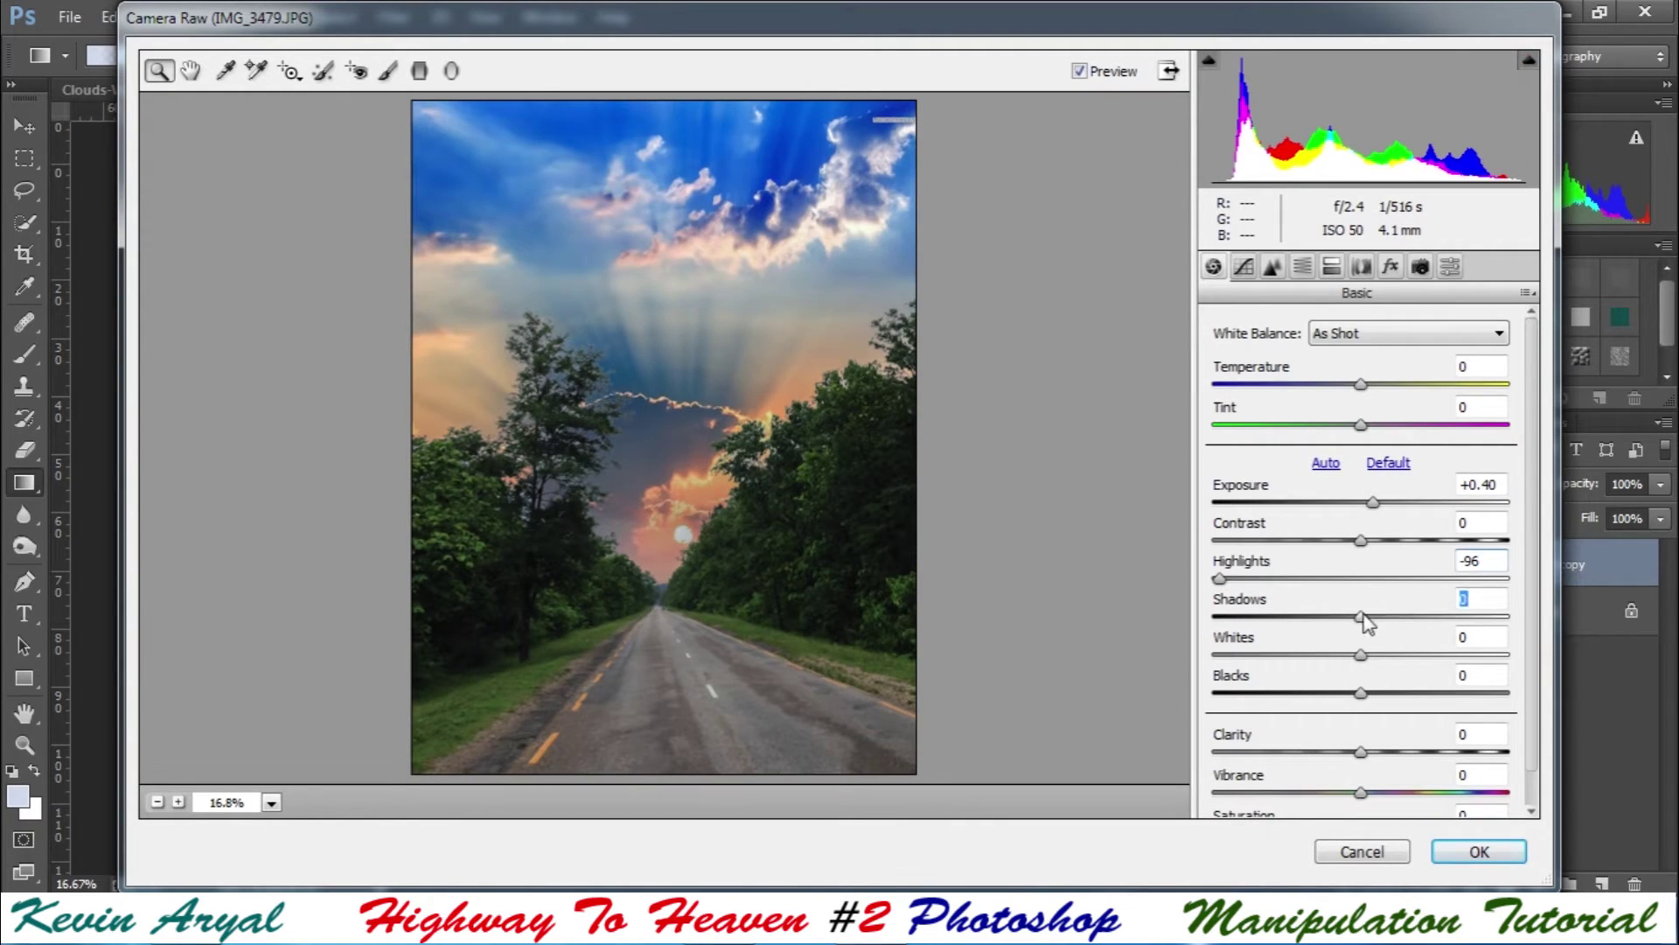
{"action": "left_click_drag", "start_coordinate": [1361, 655], "coordinate": [1422, 655]}
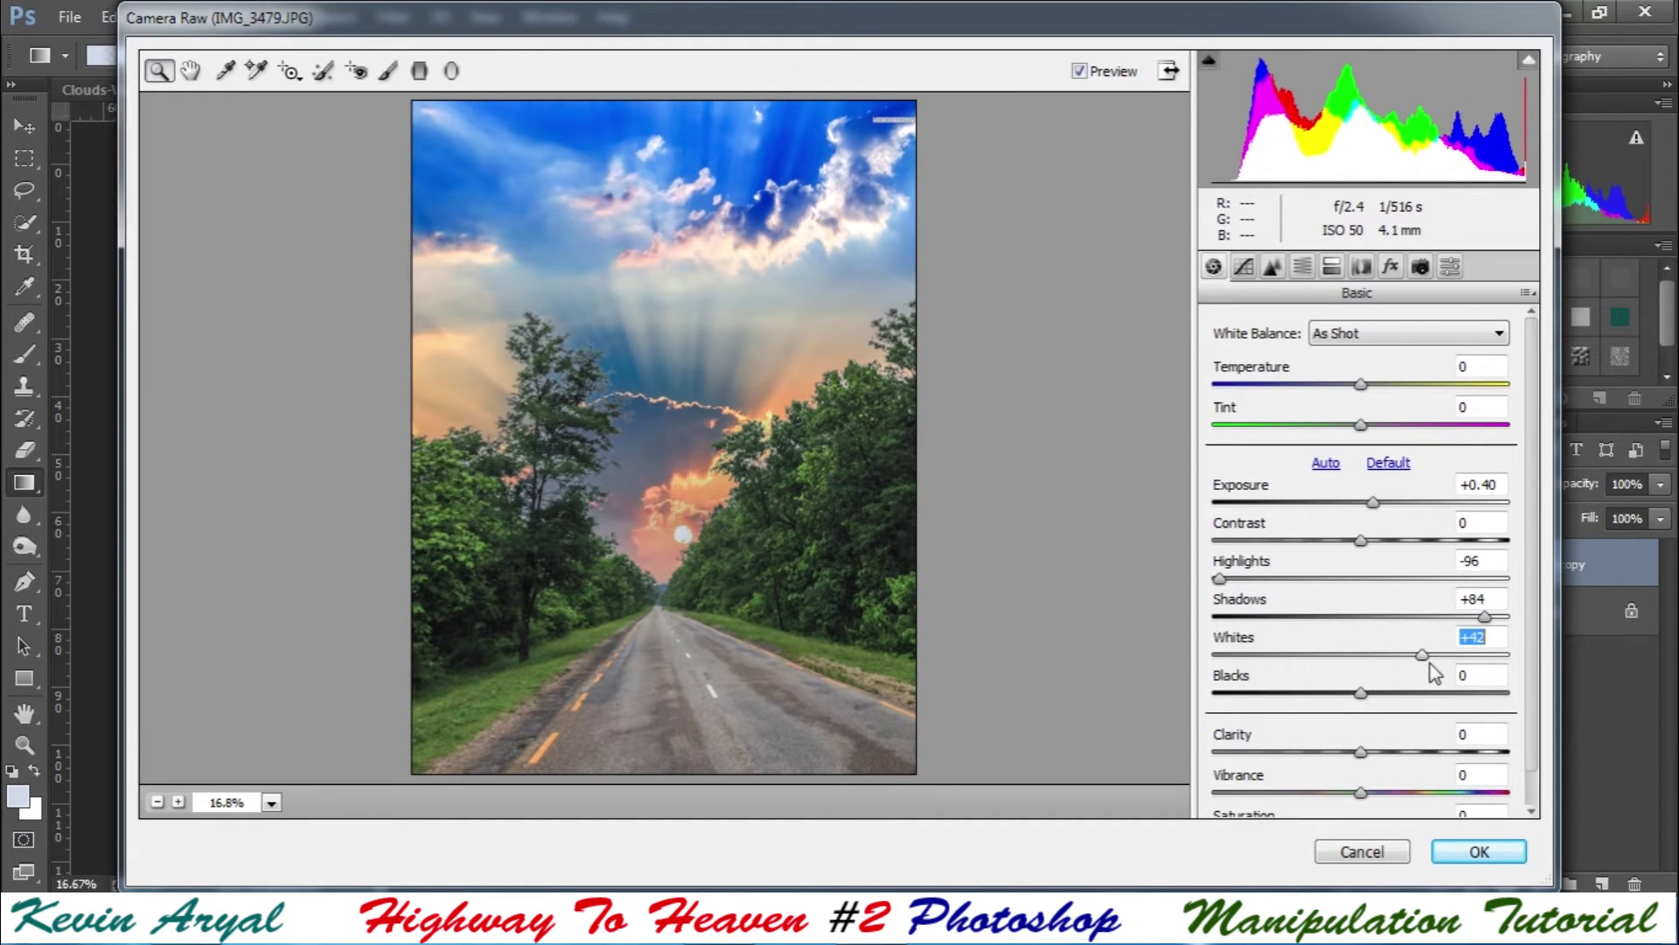
{"action": "left_click_drag", "start_coordinate": [1436, 674], "coordinate": [1409, 674]}
{"action": "left_click_drag", "start_coordinate": [1361, 692], "coordinate": [1284, 693]}
{"action": "mouse_move", "coordinate": [1373, 502]}
{"action": "left_mouse_down"}
{"action": "mouse_move", "coordinate": [1394, 548]}
{"action": "mouse_move", "coordinate": [1353, 548]}
{"action": "mouse_move", "coordinate": [1380, 549]}
{"action": "left_mouse_up"}
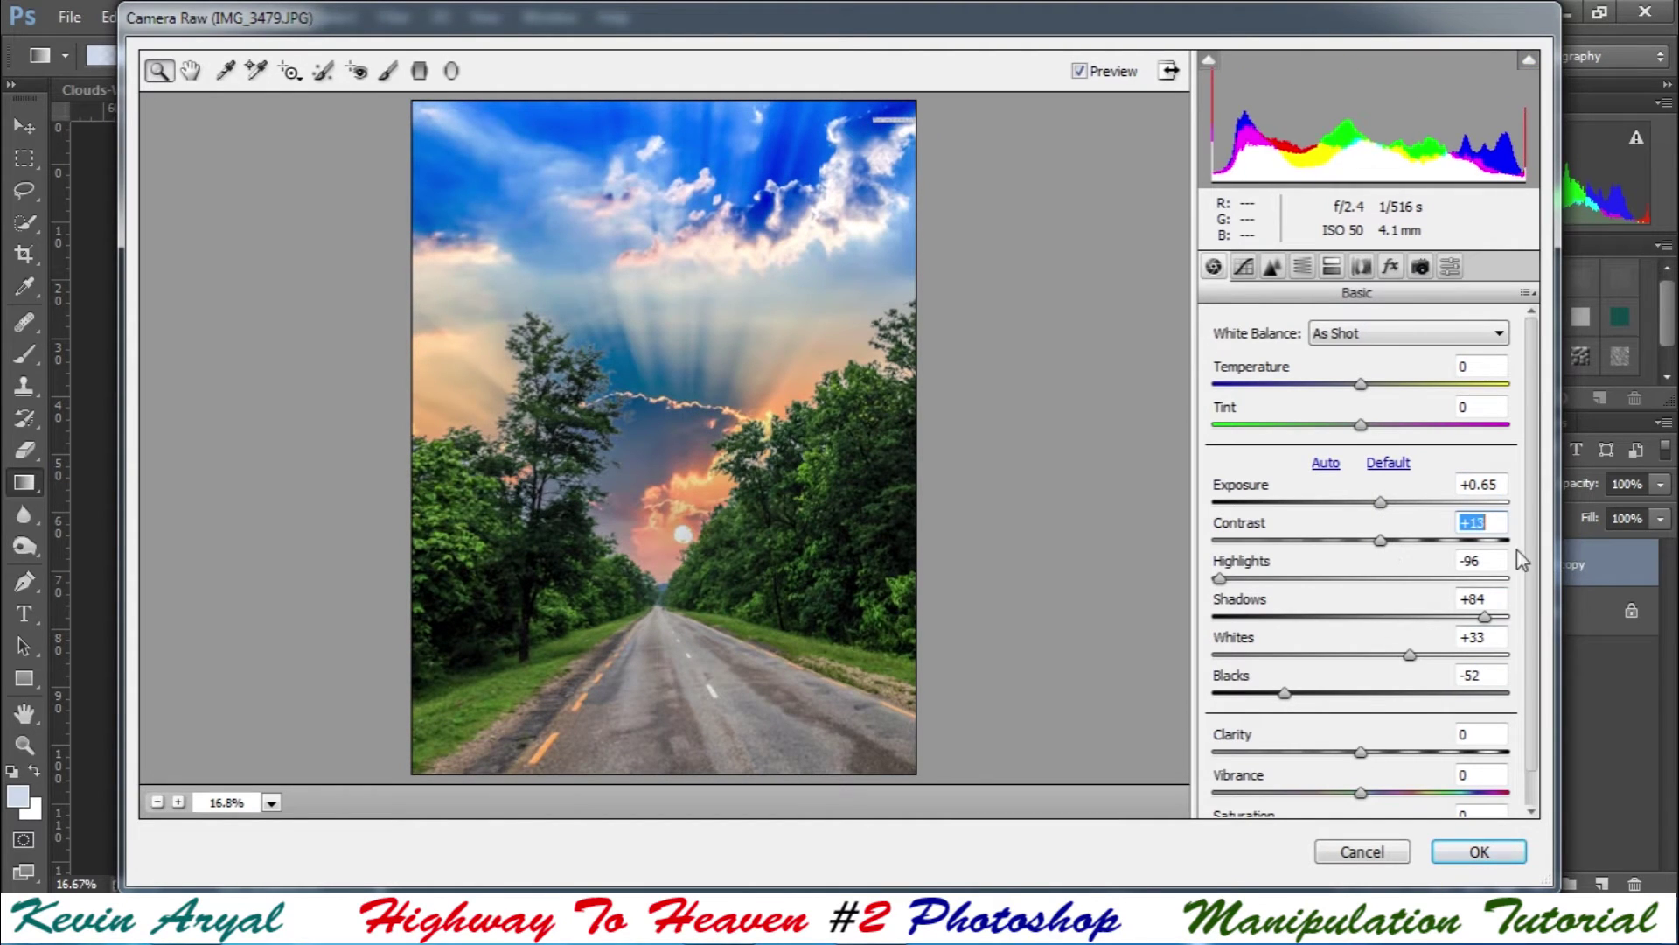
- Set Clarity -8, Vibrance +19 and Saturation +8 in the Basic panel
{"action": "scroll", "coordinate": [1400, 612], "scroll_direction": "down", "scroll_amount": 1}
{"action": "mouse_move", "coordinate": [1361, 714]}
{"action": "left_mouse_down"}
{"action": "mouse_move", "coordinate": [1338, 714]}
{"action": "mouse_move", "coordinate": [1422, 757]}
{"action": "mouse_move", "coordinate": [1375, 798]}
{"action": "left_mouse_up"}
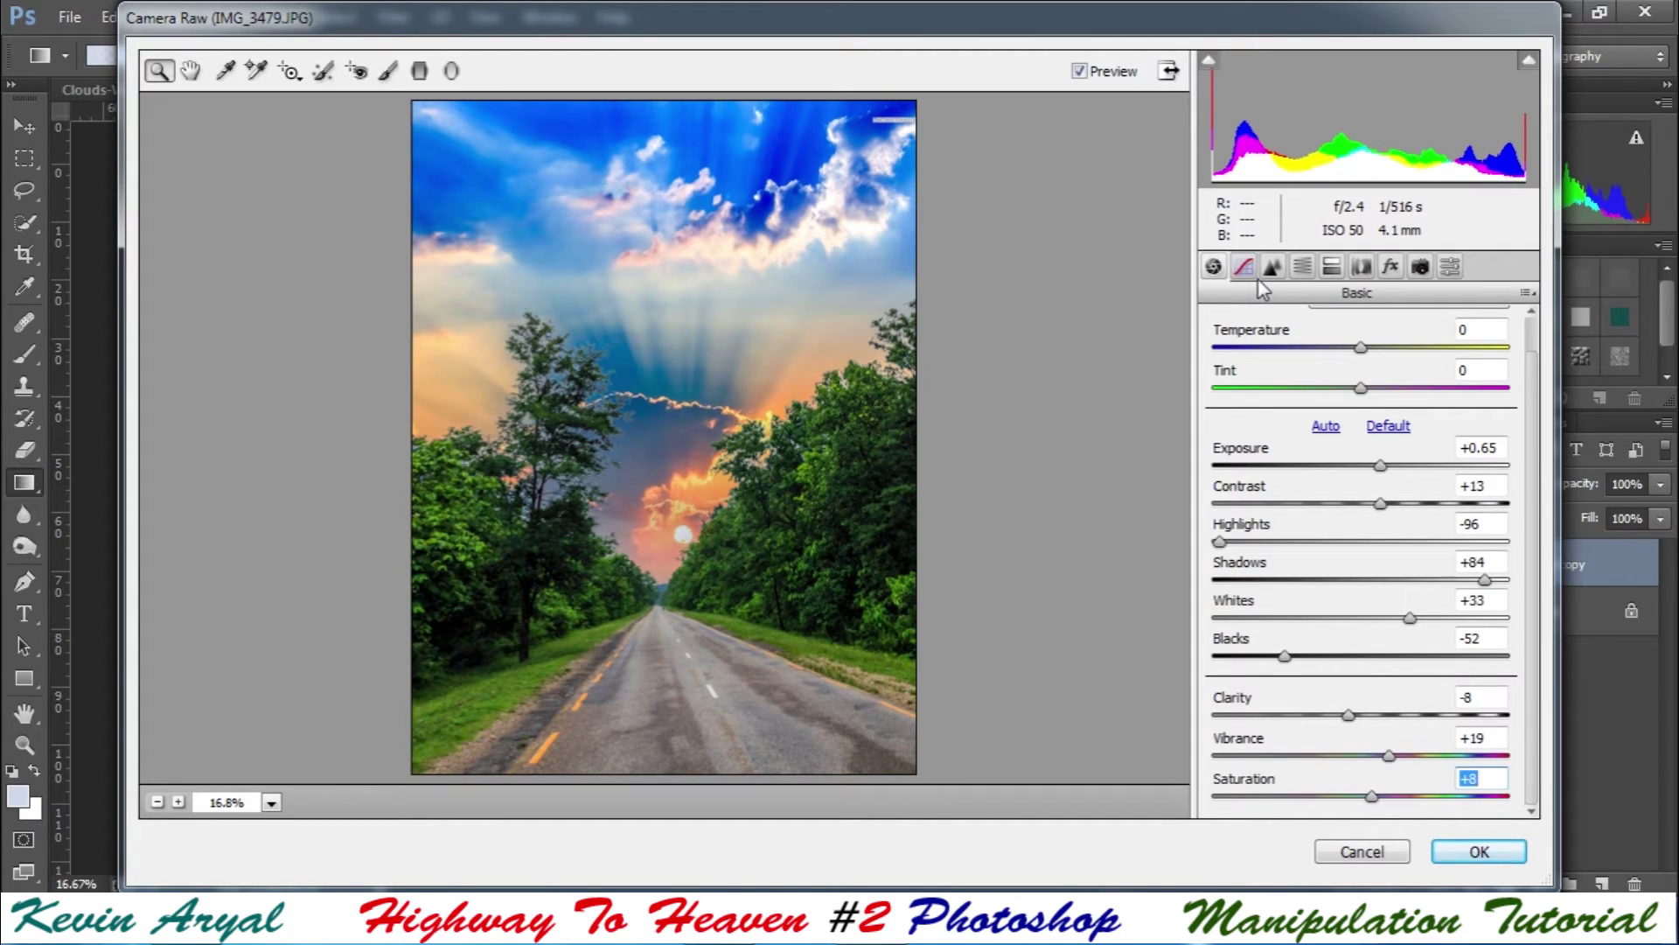
{"action": "left_click", "coordinate": [1331, 266]}
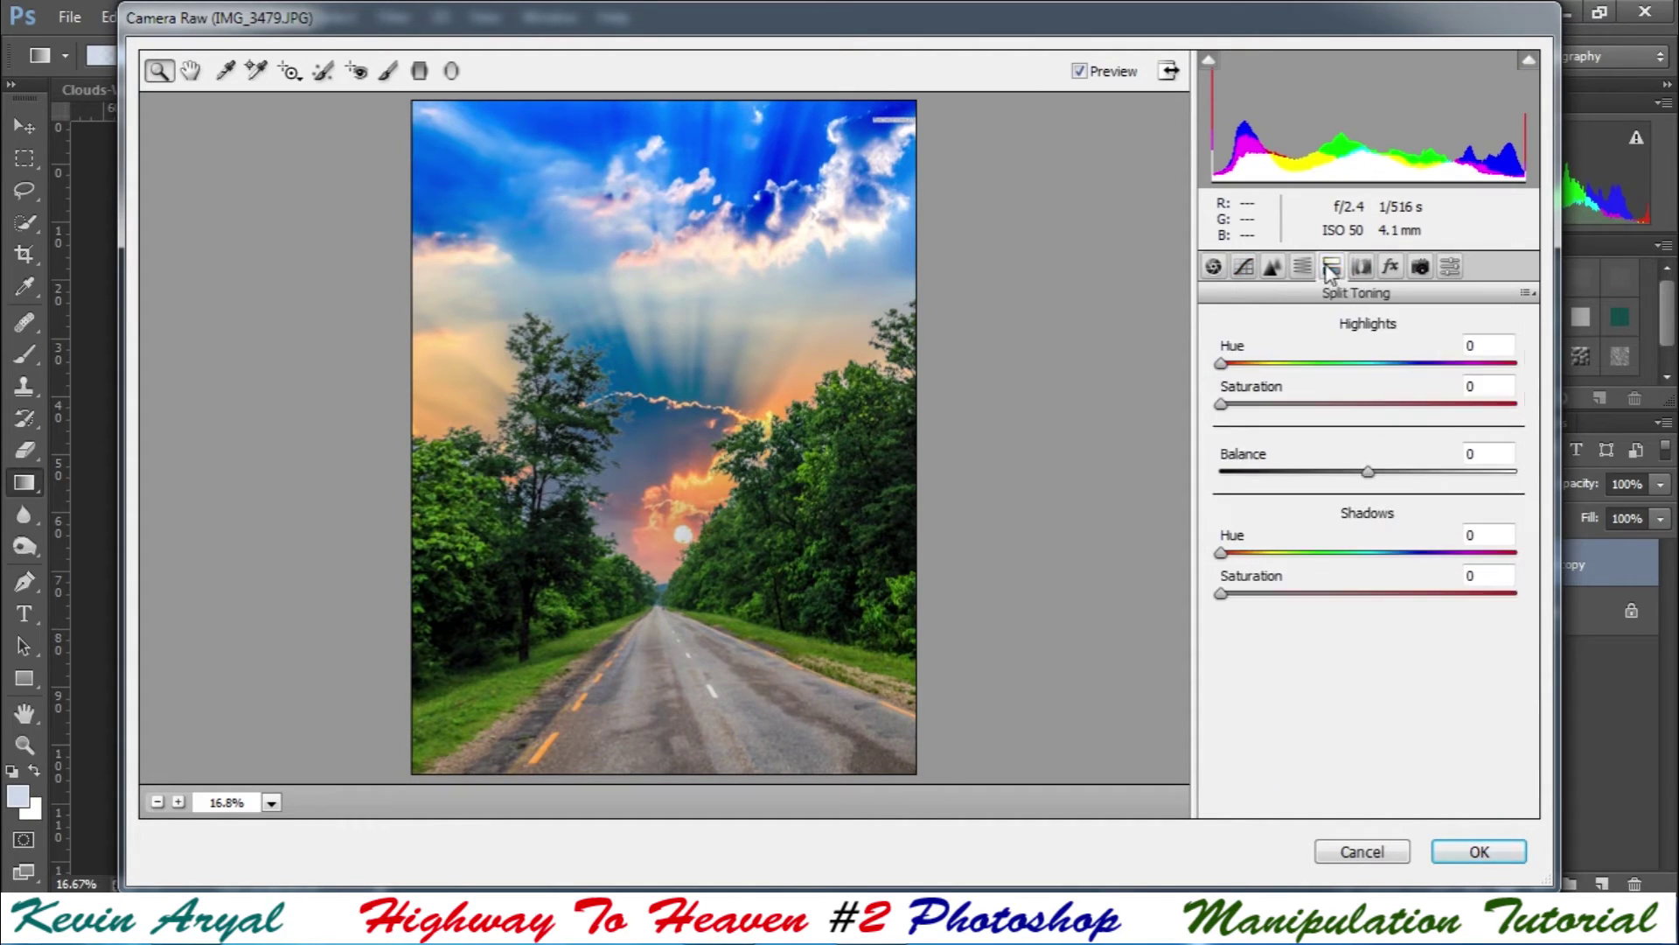
- Split-tone highlights to Hue 227, Saturation 3 and shadows to Hue 116, then apply Camera Raw
{"action": "mouse_move", "coordinate": [1223, 362]}
{"action": "left_mouse_down"}
{"action": "mouse_move", "coordinate": [1336, 362]}
{"action": "mouse_move", "coordinate": [1356, 385]}
{"action": "mouse_move", "coordinate": [1408, 385]}
{"action": "left_mouse_up"}
{"action": "left_click_drag", "start_coordinate": [1225, 405], "coordinate": [1231, 408]}
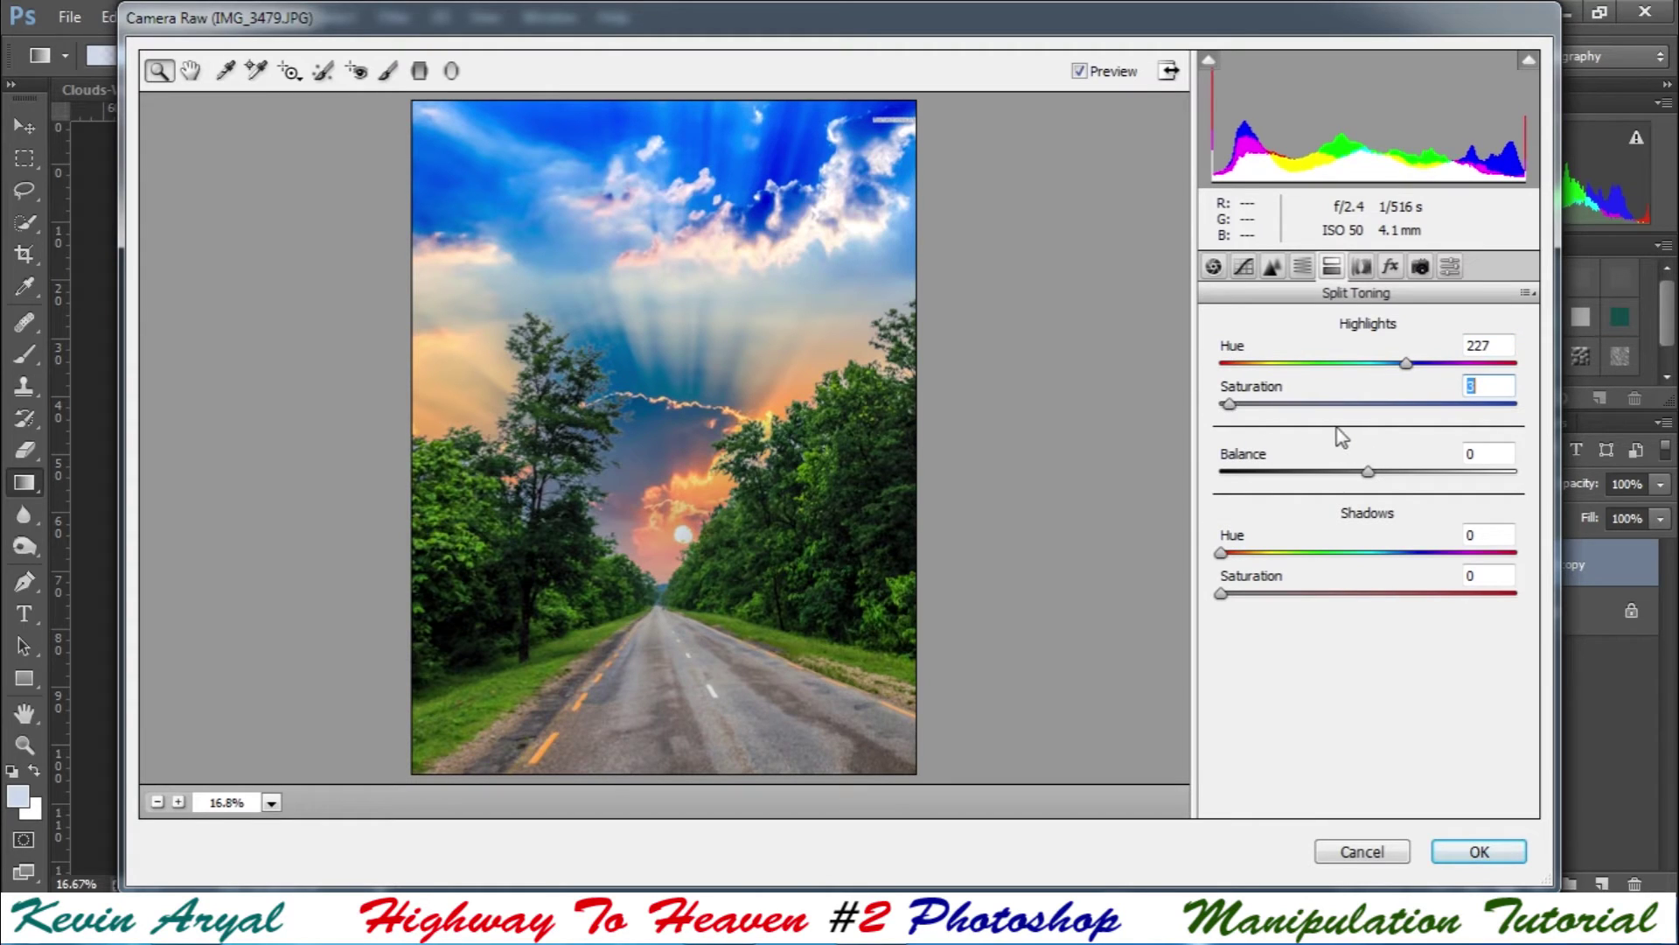
{"action": "left_click_drag", "start_coordinate": [1222, 553], "coordinate": [1257, 553]}
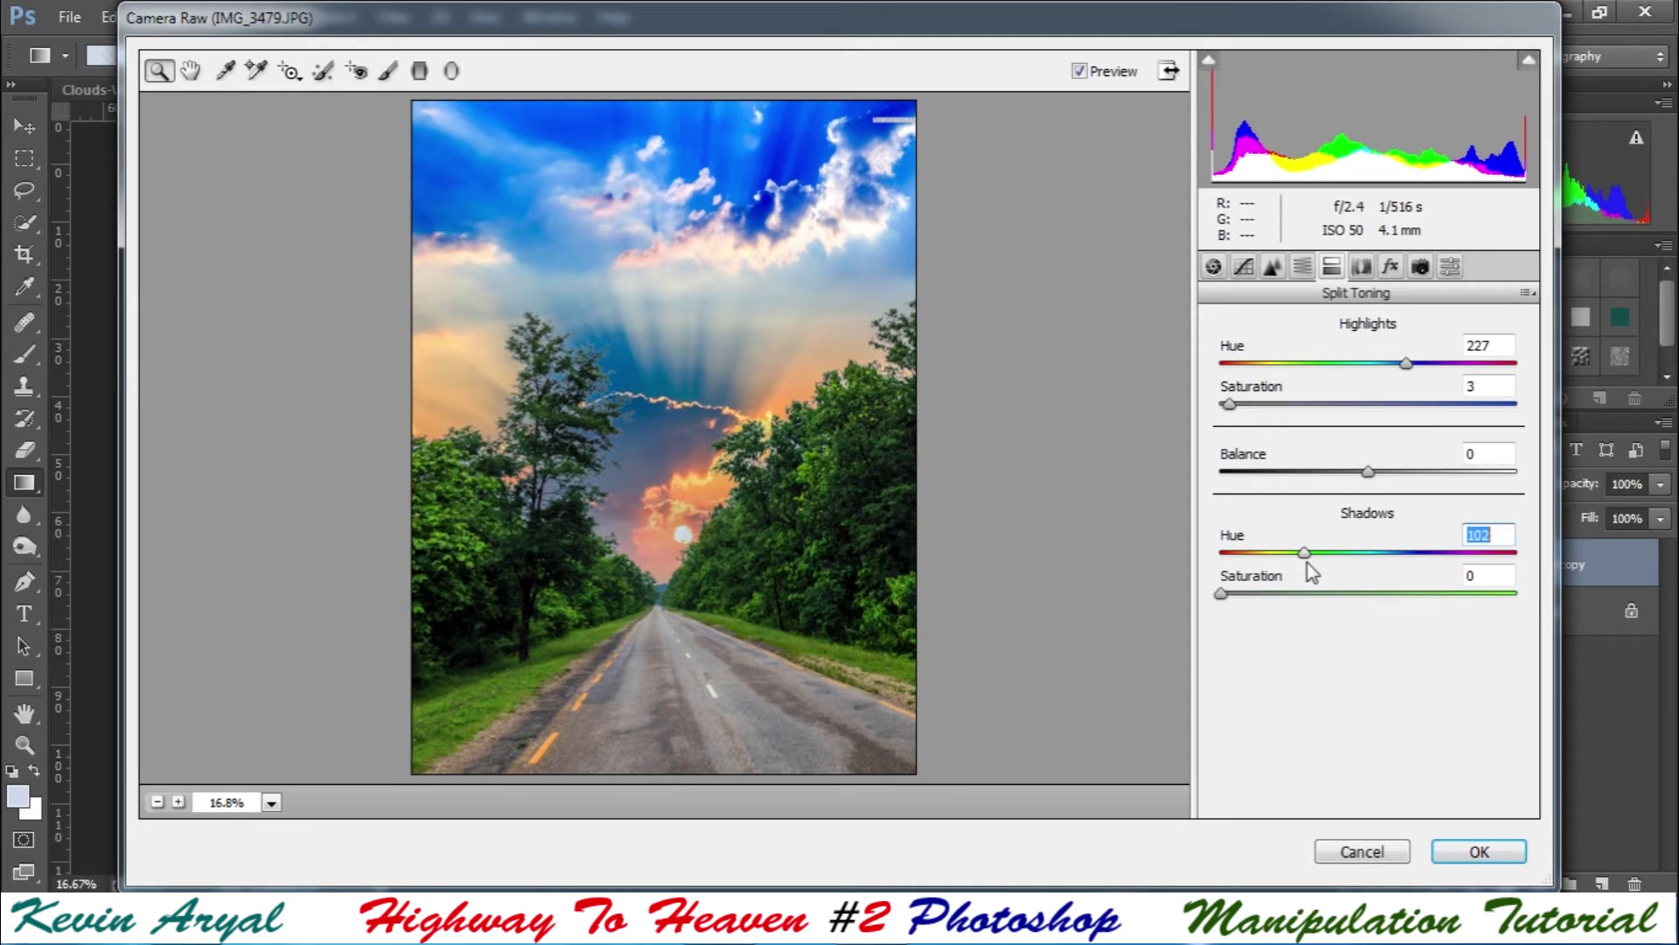
{"action": "left_click_drag", "start_coordinate": [1313, 562], "coordinate": [1316, 564]}
{"action": "left_click_drag", "start_coordinate": [1224, 593], "coordinate": [1249, 599]}
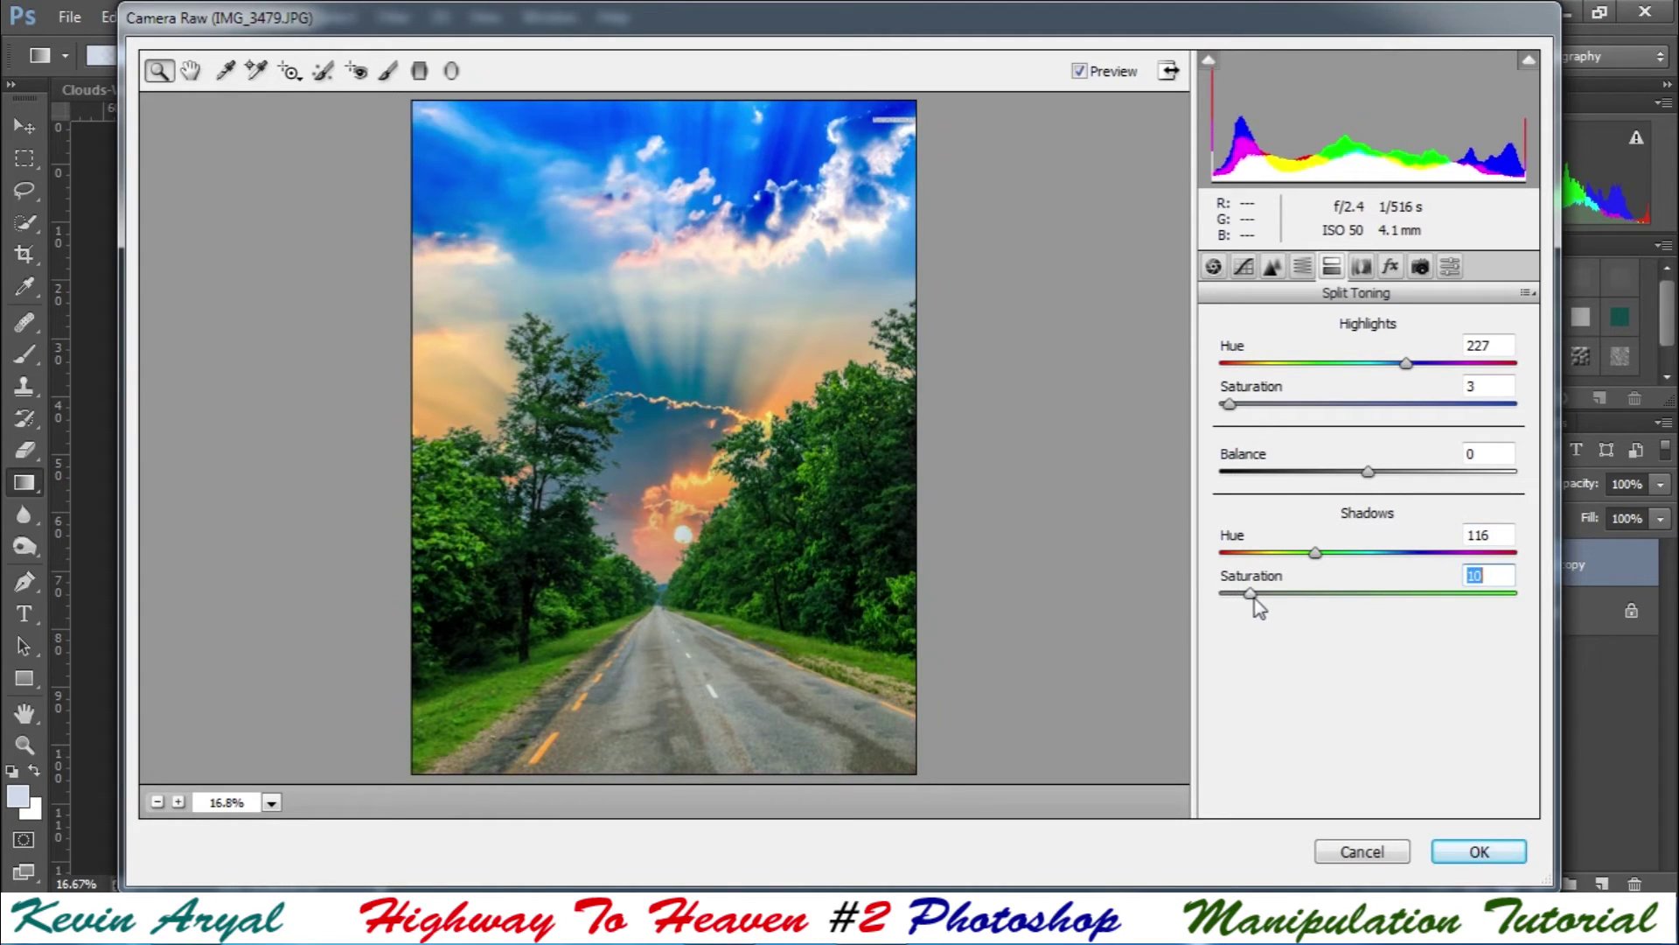
{"action": "left_click", "coordinate": [1506, 854]}
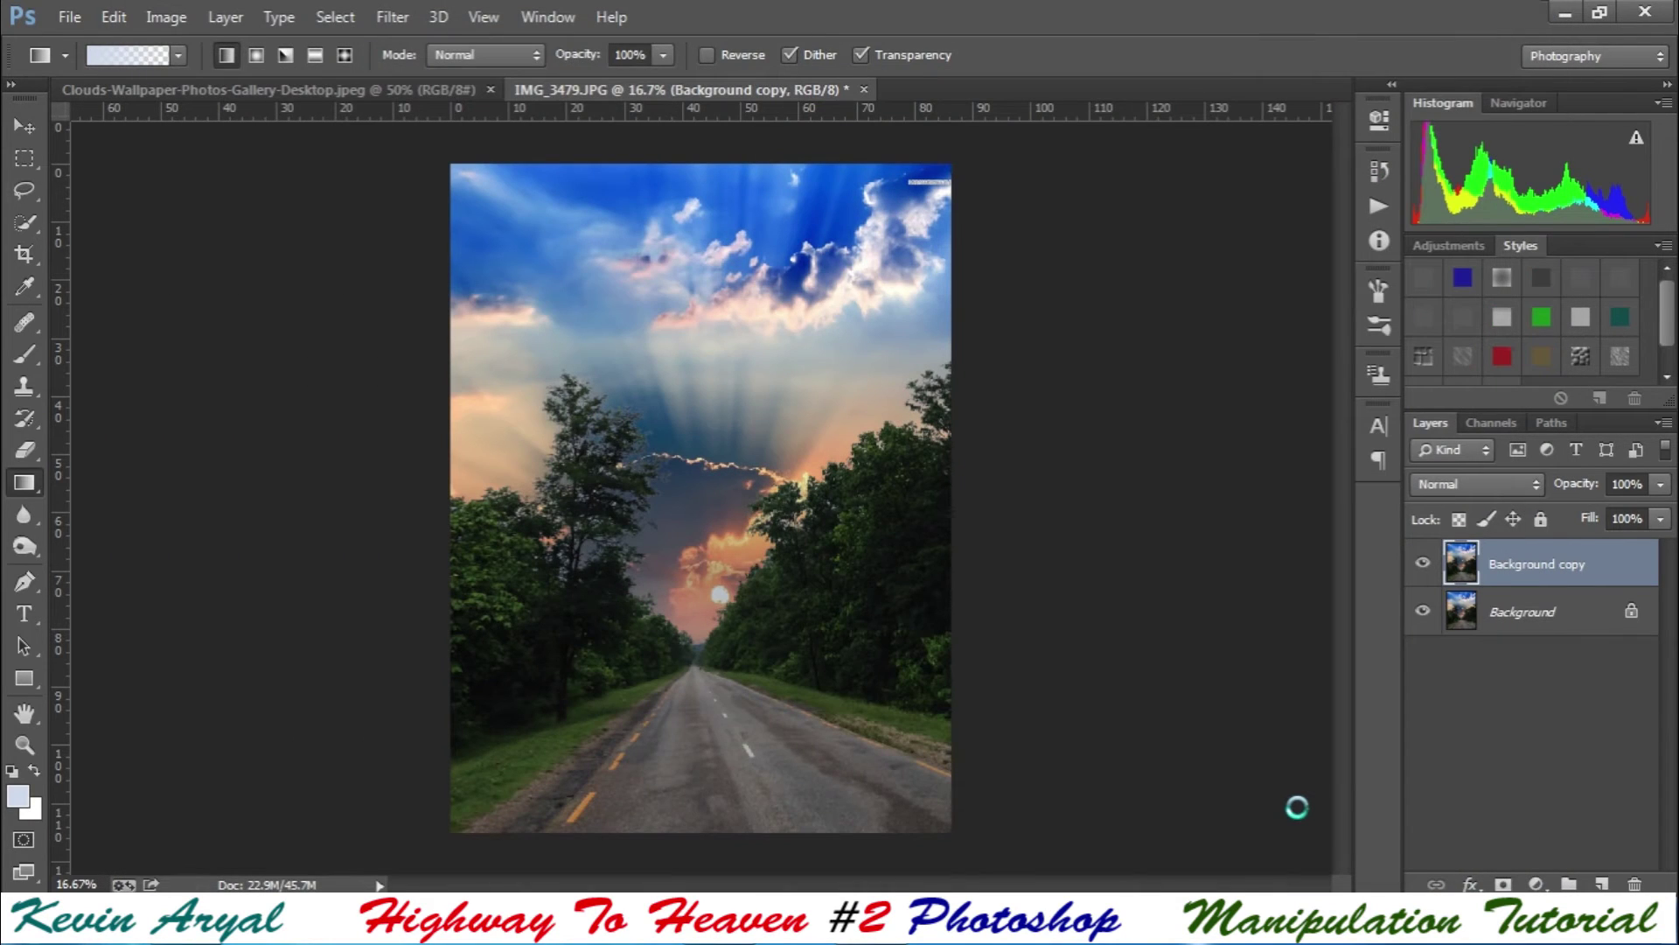
- Add a Photo Filter adjustment layer with Warming Filter (85) at 36% density
{"action": "left_click", "coordinate": [1535, 880]}
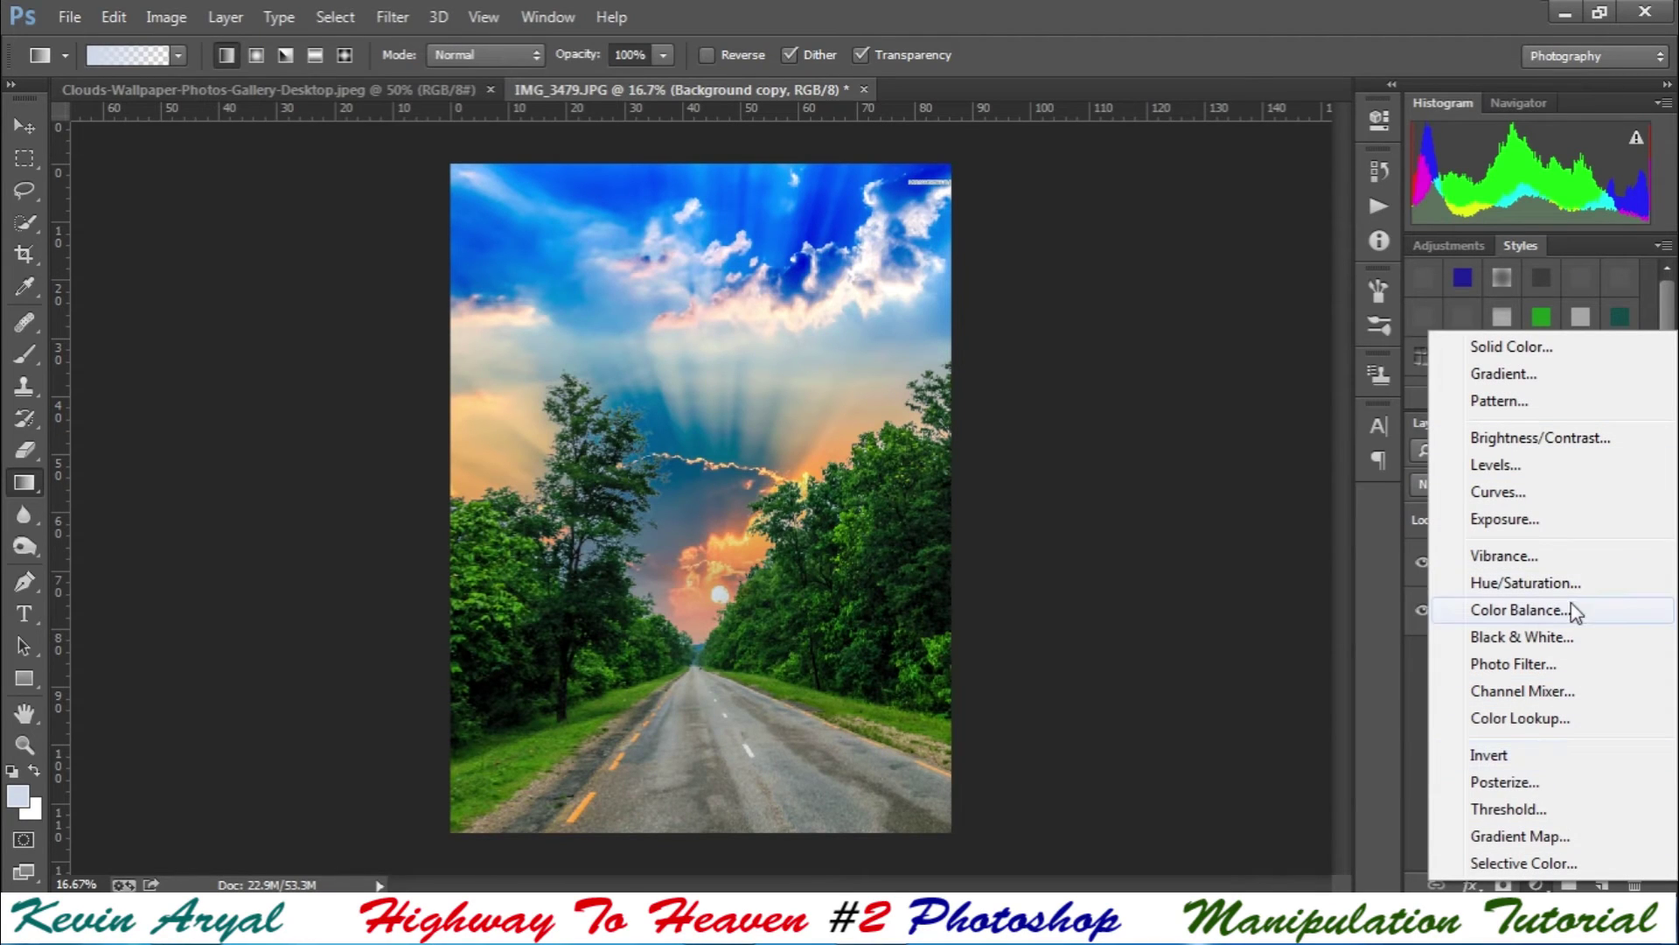
{"action": "left_click", "coordinate": [1549, 665]}
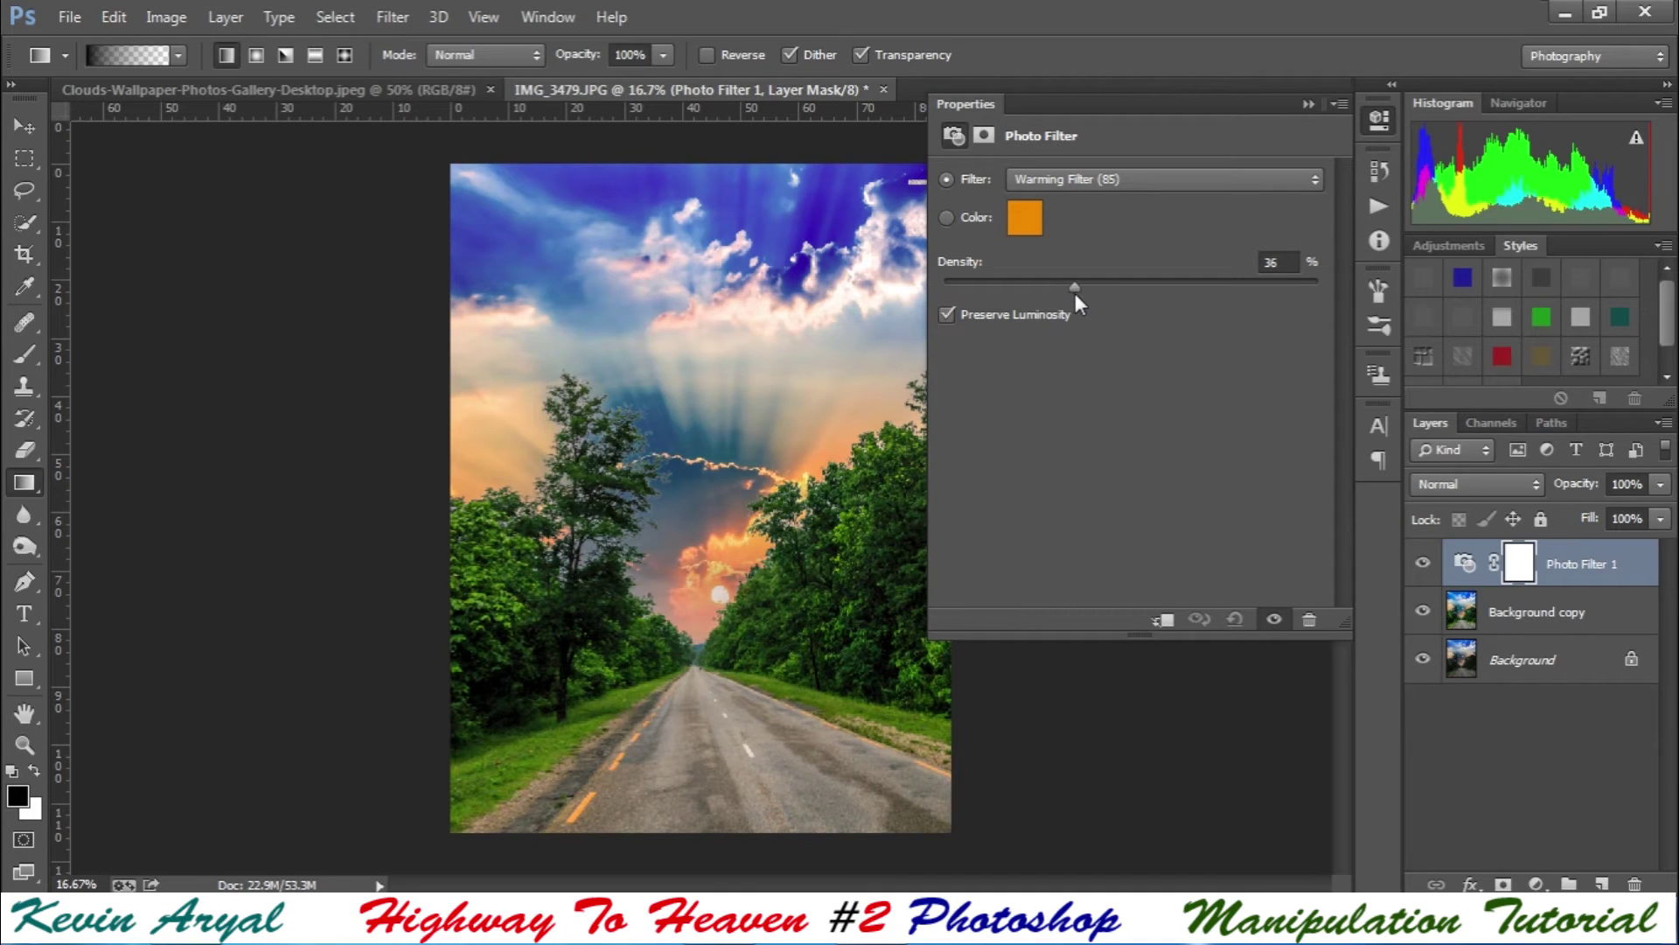
{"action": "left_click", "coordinate": [1308, 104]}
{"action": "left_click", "coordinate": [1538, 884]}
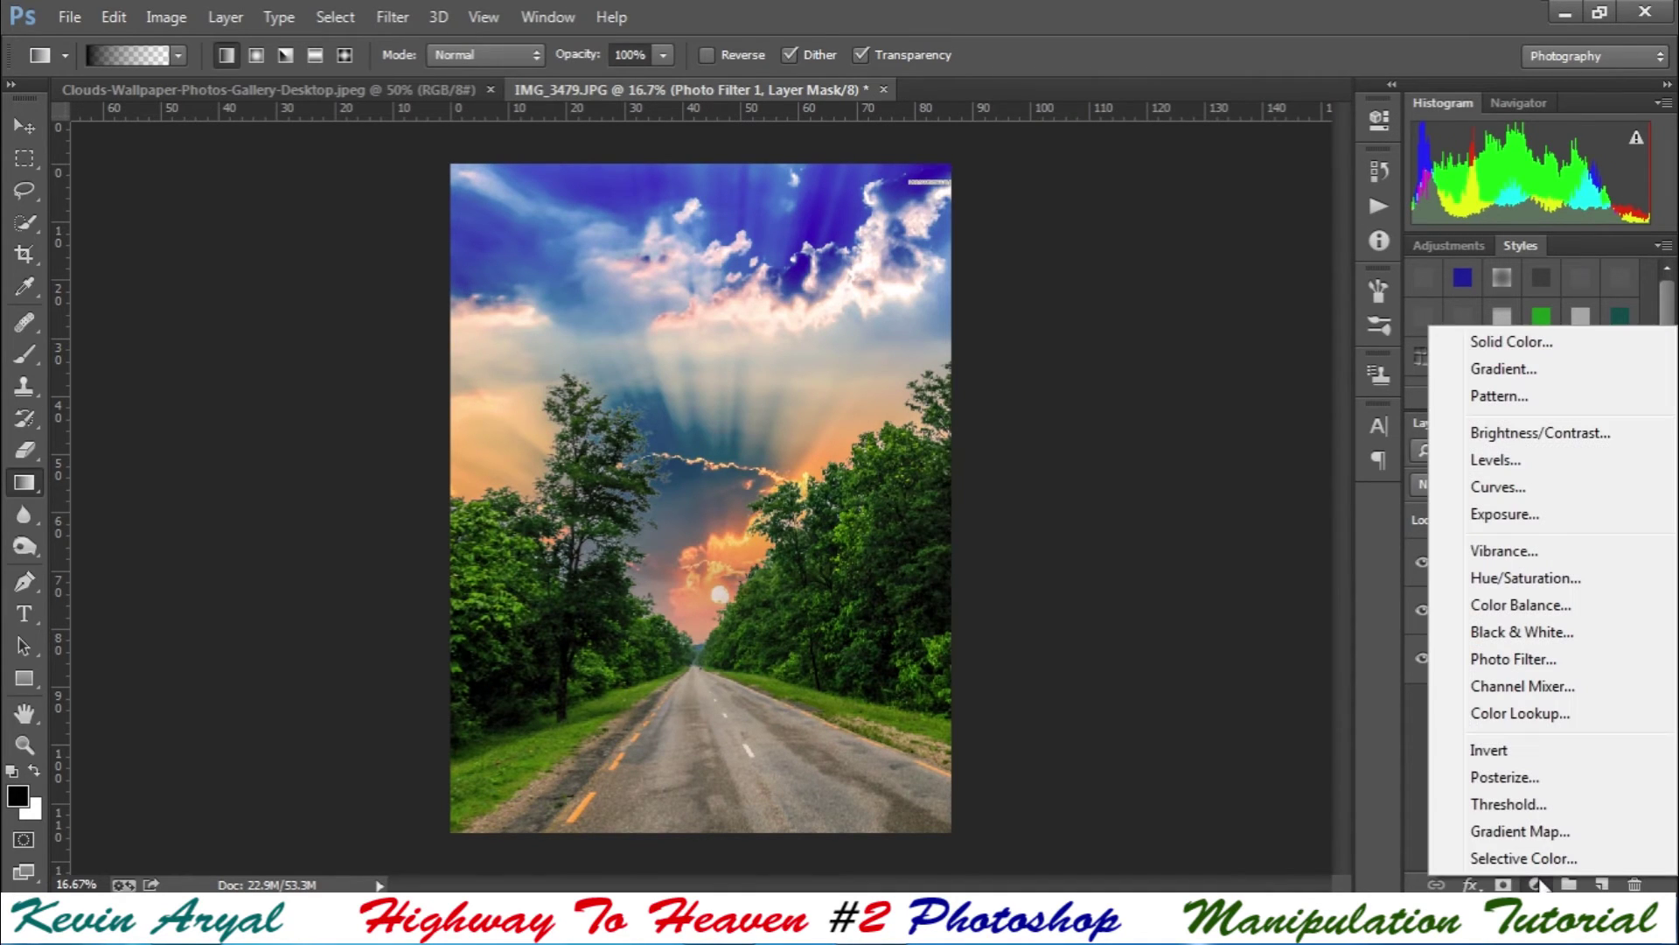
- Add a Color Balance layer with highlights at Cyan-Red +17 and Yellow-Blue +15
{"action": "left_click", "coordinate": [1522, 604]}
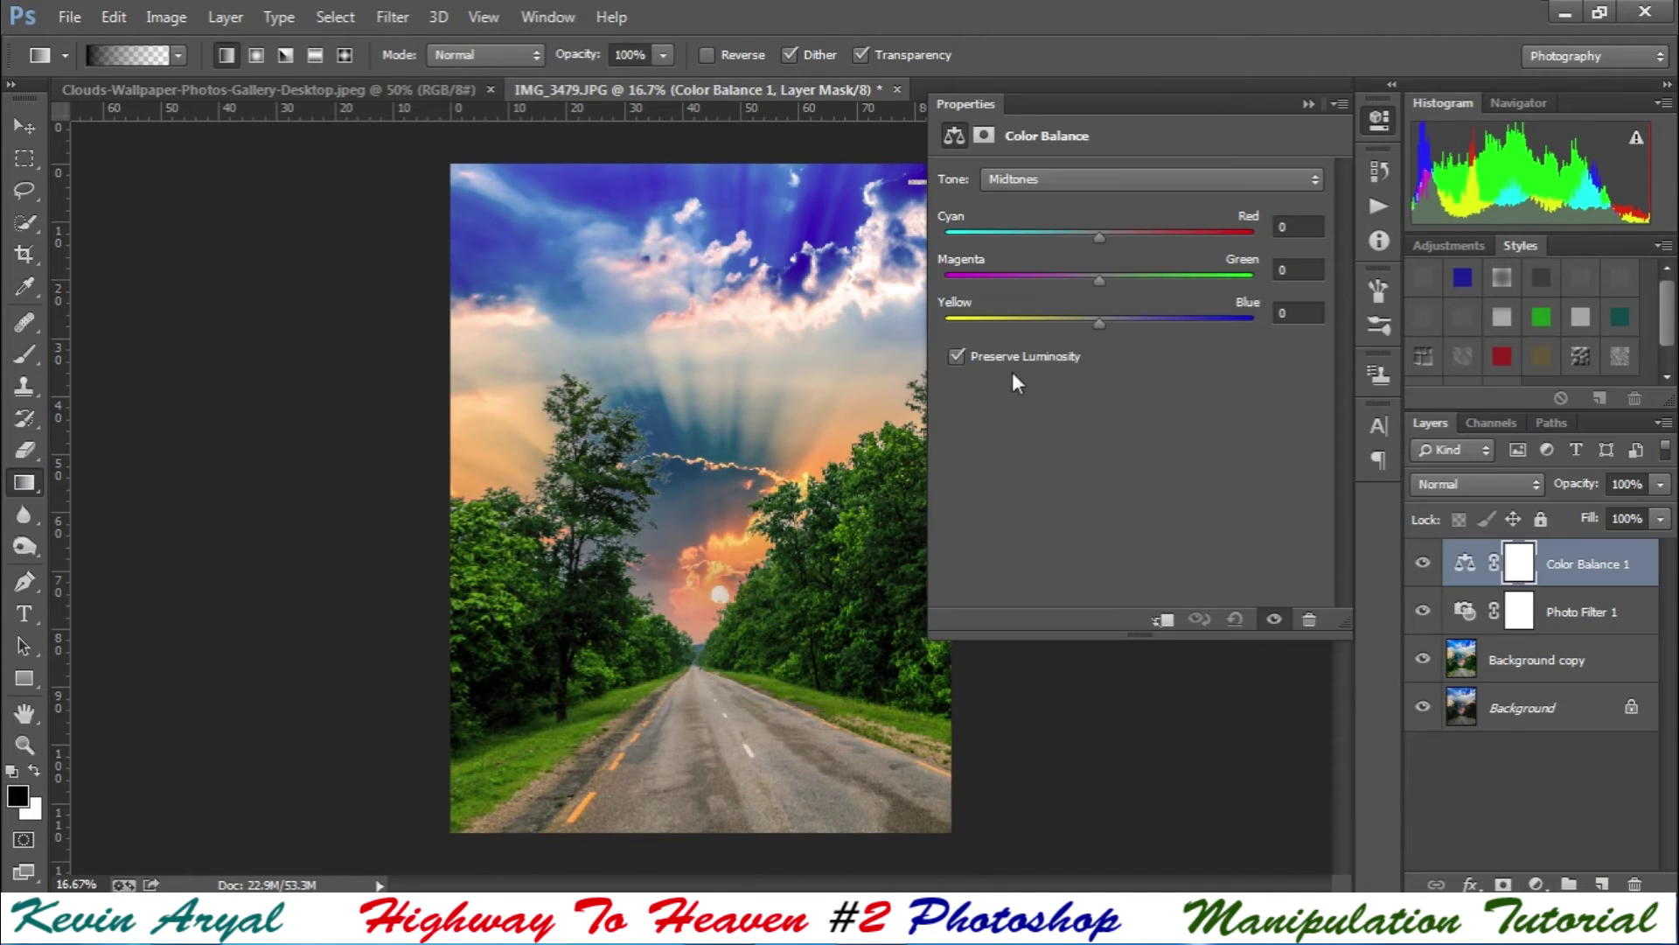
{"action": "left_click", "coordinate": [1112, 182]}
{"action": "left_click", "coordinate": [1121, 235]}
{"action": "left_click_drag", "start_coordinate": [1149, 238], "coordinate": [1128, 238]}
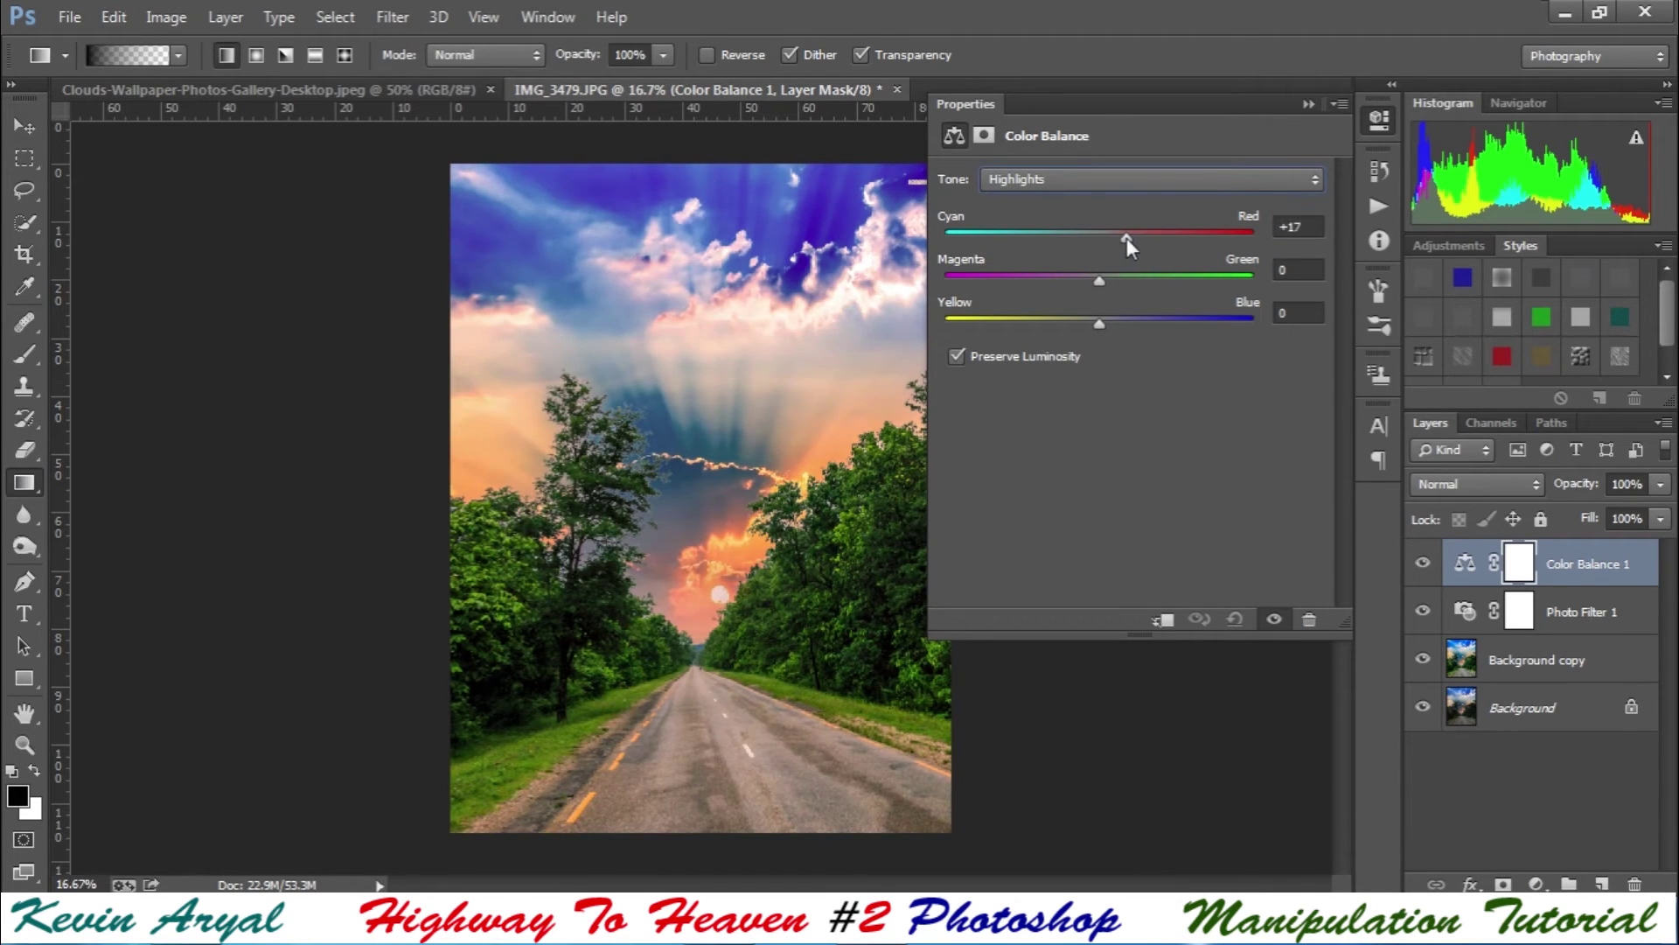
{"action": "mouse_move", "coordinate": [1100, 324]}
{"action": "left_mouse_down"}
{"action": "mouse_move", "coordinate": [1146, 325]}
{"action": "mouse_move", "coordinate": [1121, 323]}
{"action": "left_mouse_up"}
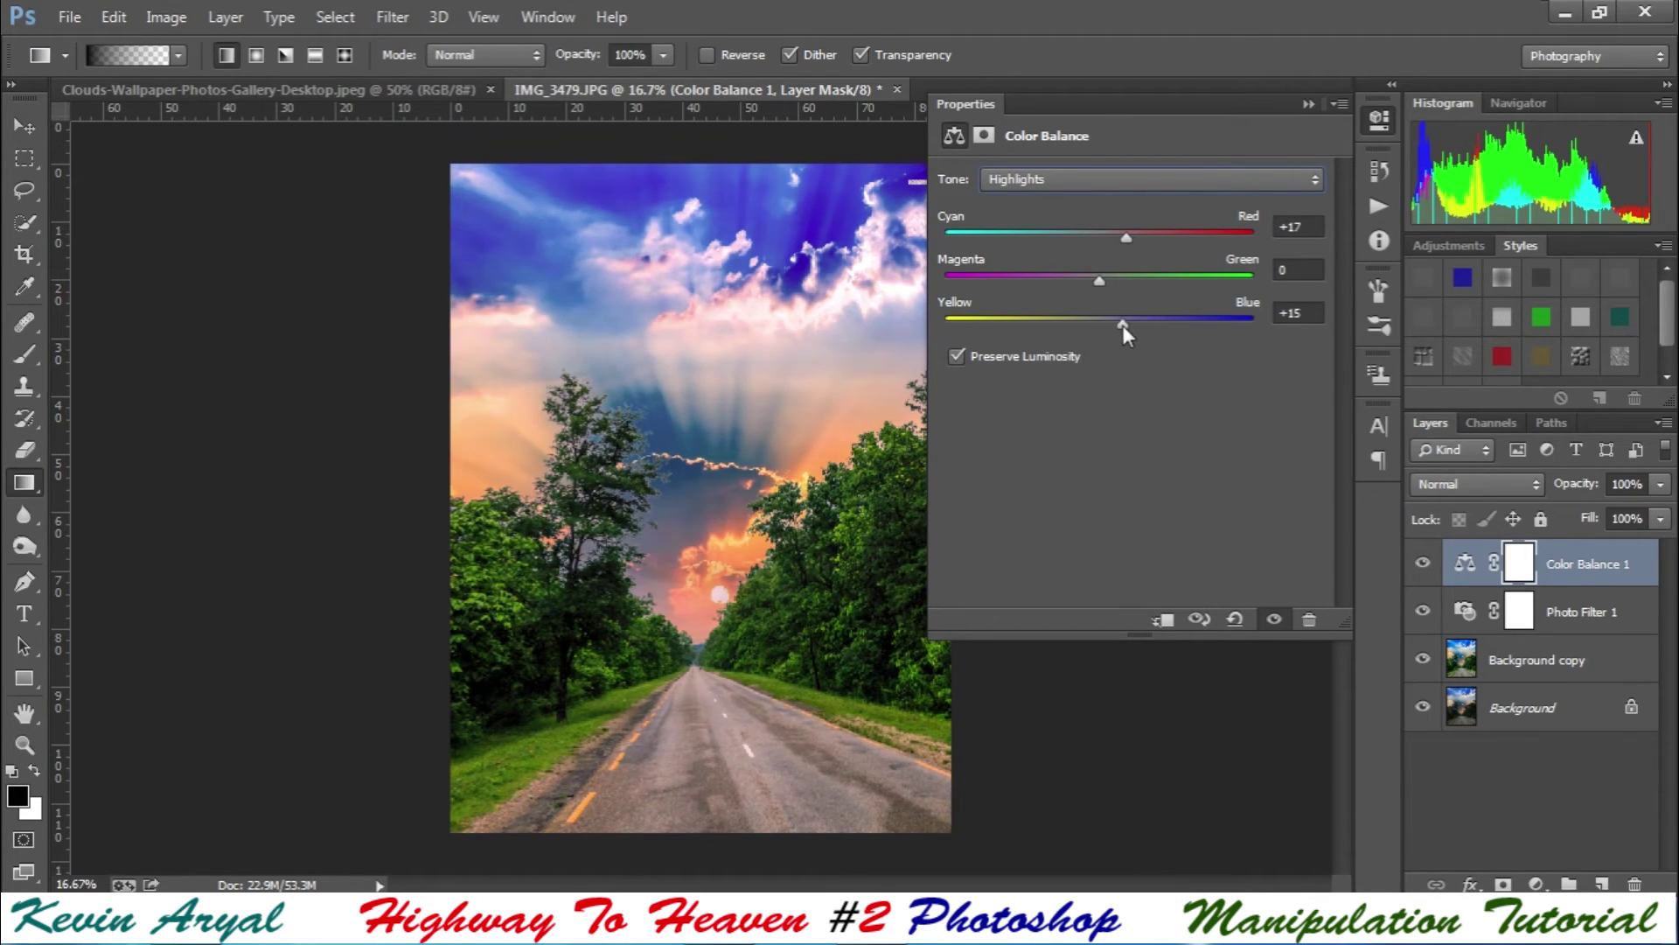
- Warm the Color Balance midtones toward red
{"action": "left_click", "coordinate": [1032, 179]}
{"action": "left_click", "coordinate": [1104, 229]}
{"action": "mouse_move", "coordinate": [1104, 237]}
{"action": "left_mouse_down"}
{"action": "mouse_move", "coordinate": [1158, 238]}
{"action": "mouse_move", "coordinate": [1100, 233]}
{"action": "mouse_move", "coordinate": [1125, 284]}
{"action": "mouse_move", "coordinate": [1158, 285]}
{"action": "mouse_move", "coordinate": [1114, 281]}
{"action": "mouse_move", "coordinate": [1124, 323]}
{"action": "mouse_move", "coordinate": [1171, 322]}
{"action": "mouse_move", "coordinate": [1060, 323]}
{"action": "mouse_move", "coordinate": [1103, 322]}
{"action": "left_mouse_up"}
{"action": "left_click", "coordinate": [1309, 103]}
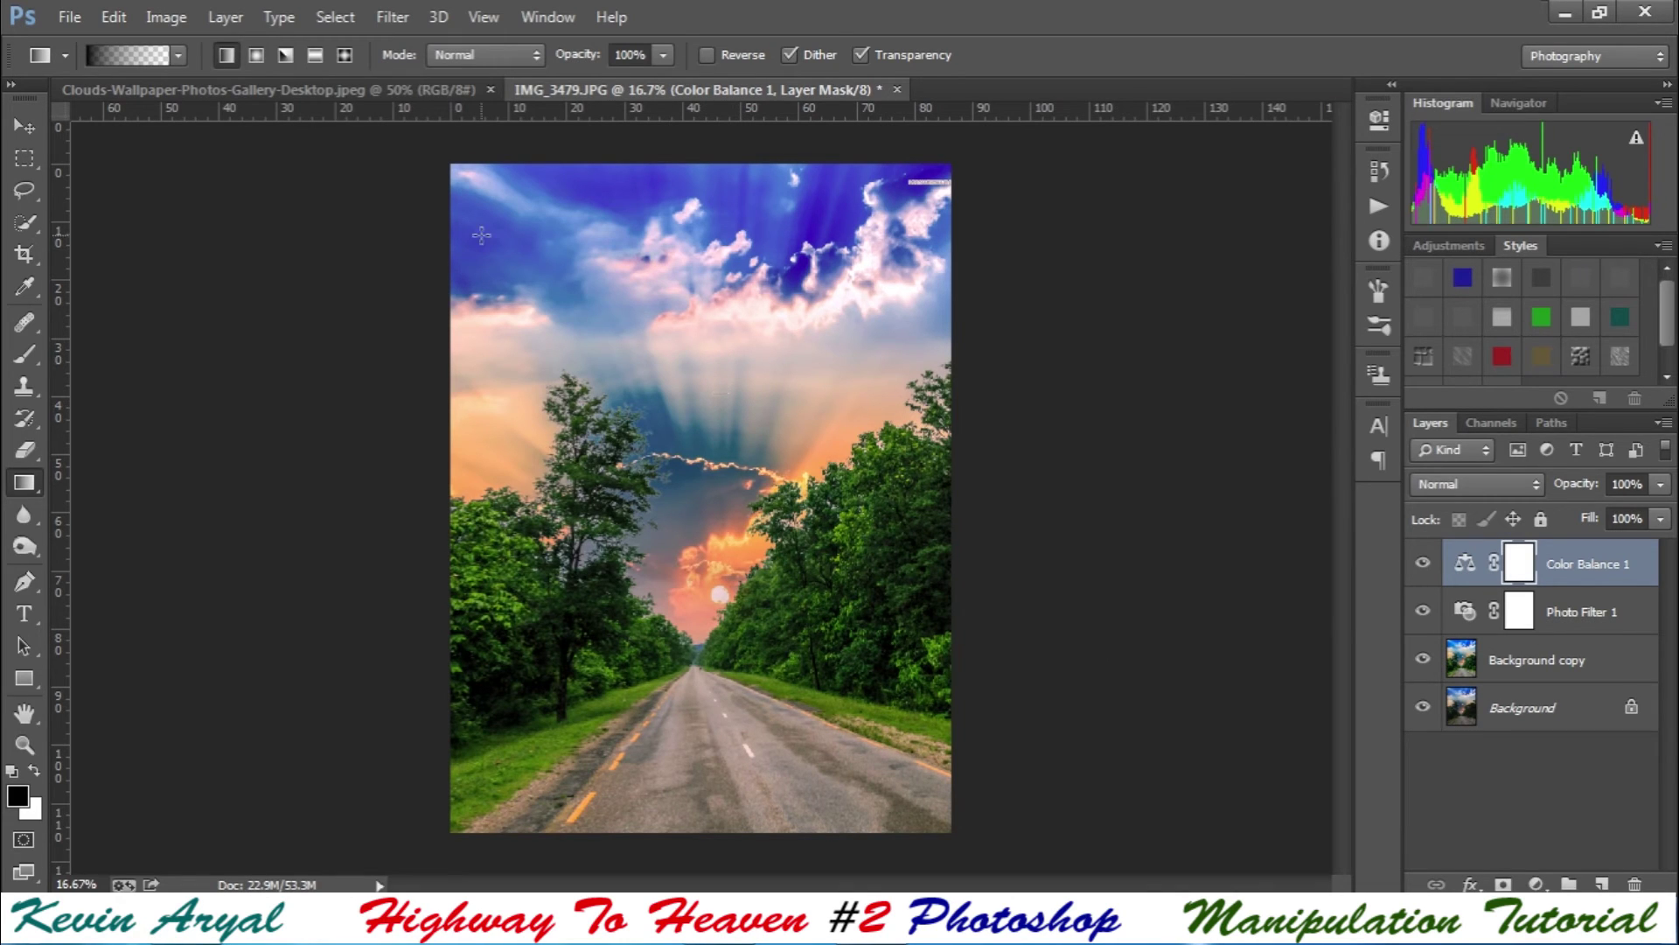
- Flatten the image and add a black Solid Color fill layer
{"action": "right_click", "coordinate": [1607, 578]}
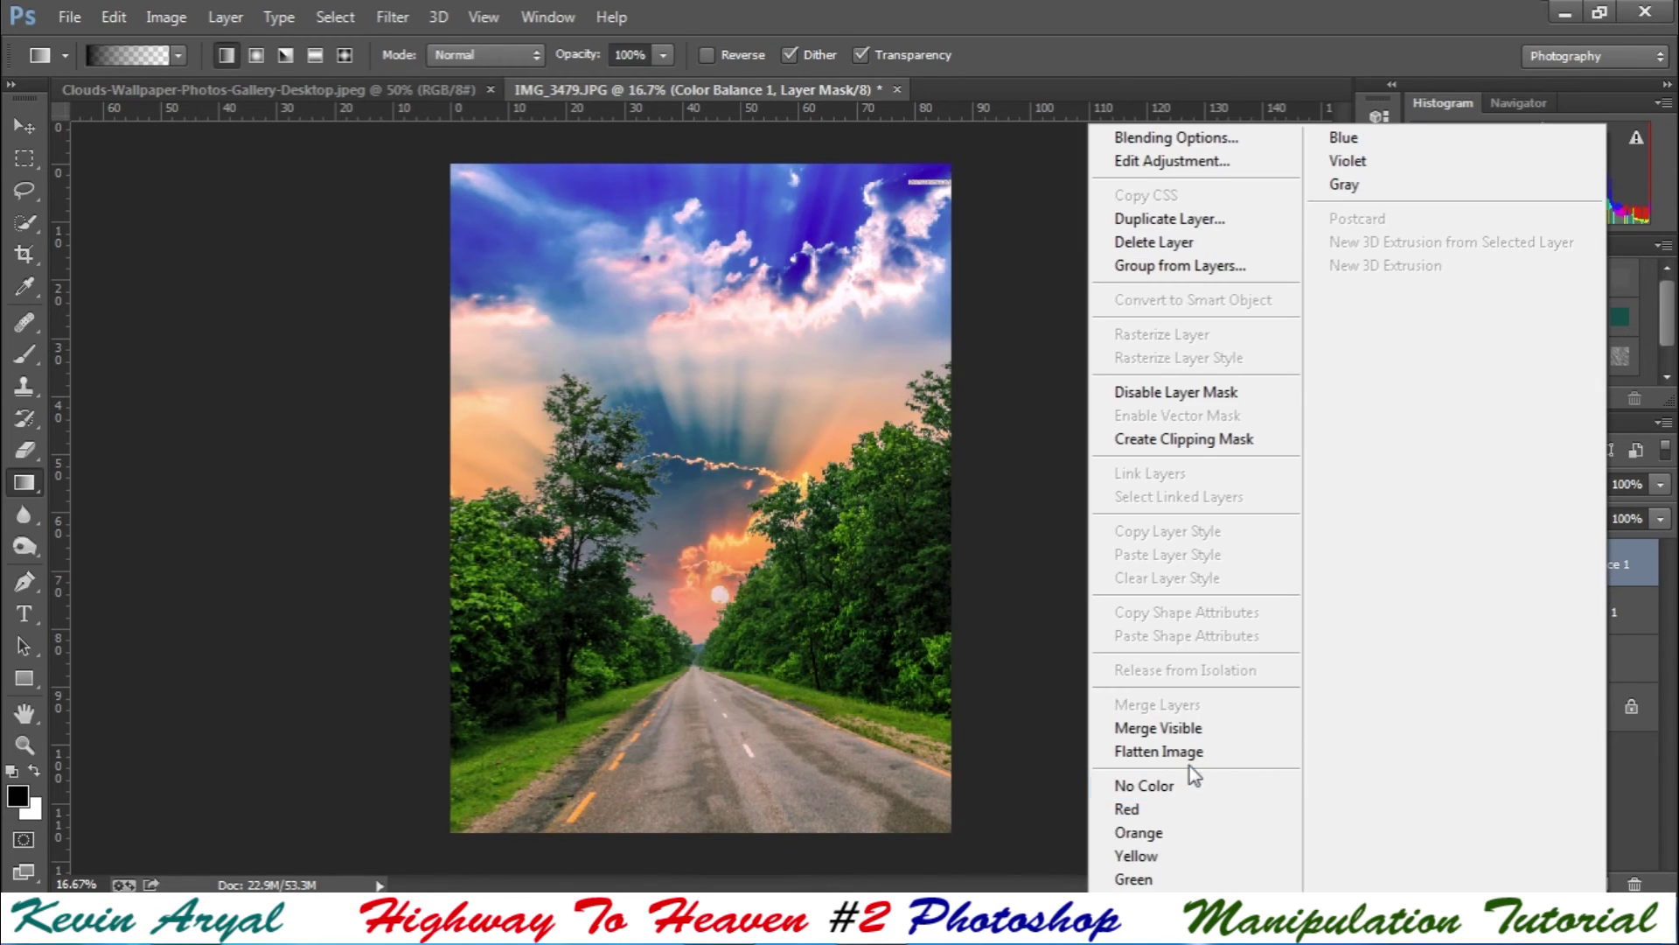
{"action": "left_click", "coordinate": [1191, 752]}
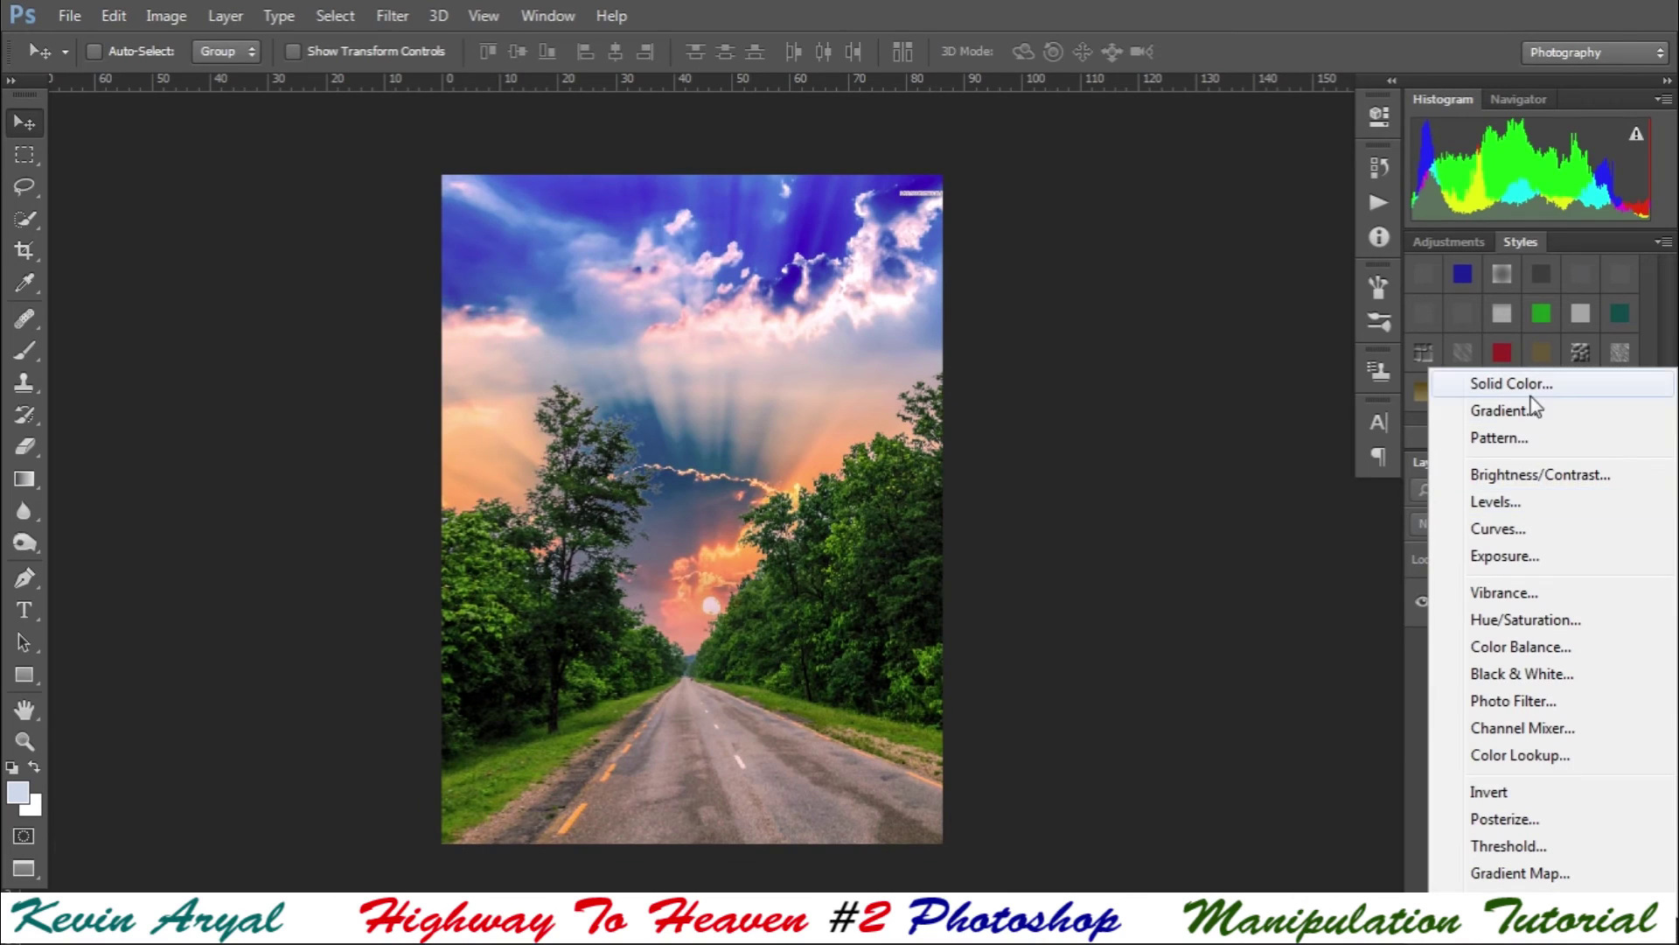
{"action": "left_click", "coordinate": [1566, 387]}
{"action": "left_click_drag", "start_coordinate": [1135, 353], "coordinate": [1015, 392]}
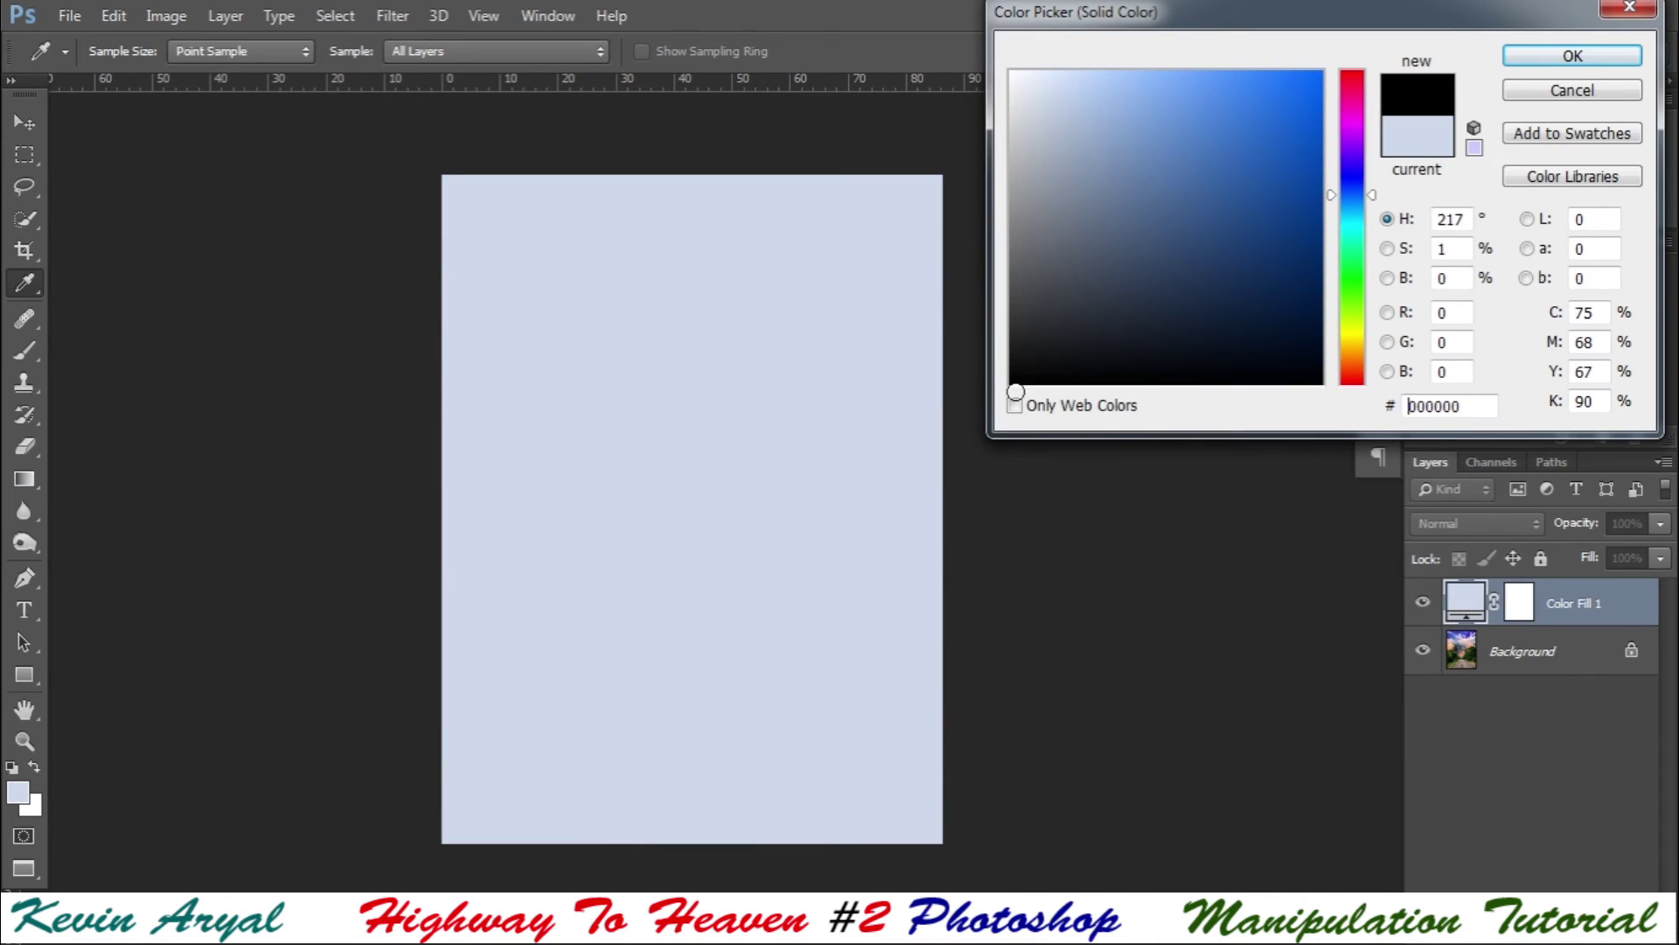
{"action": "left_click", "coordinate": [1627, 55]}
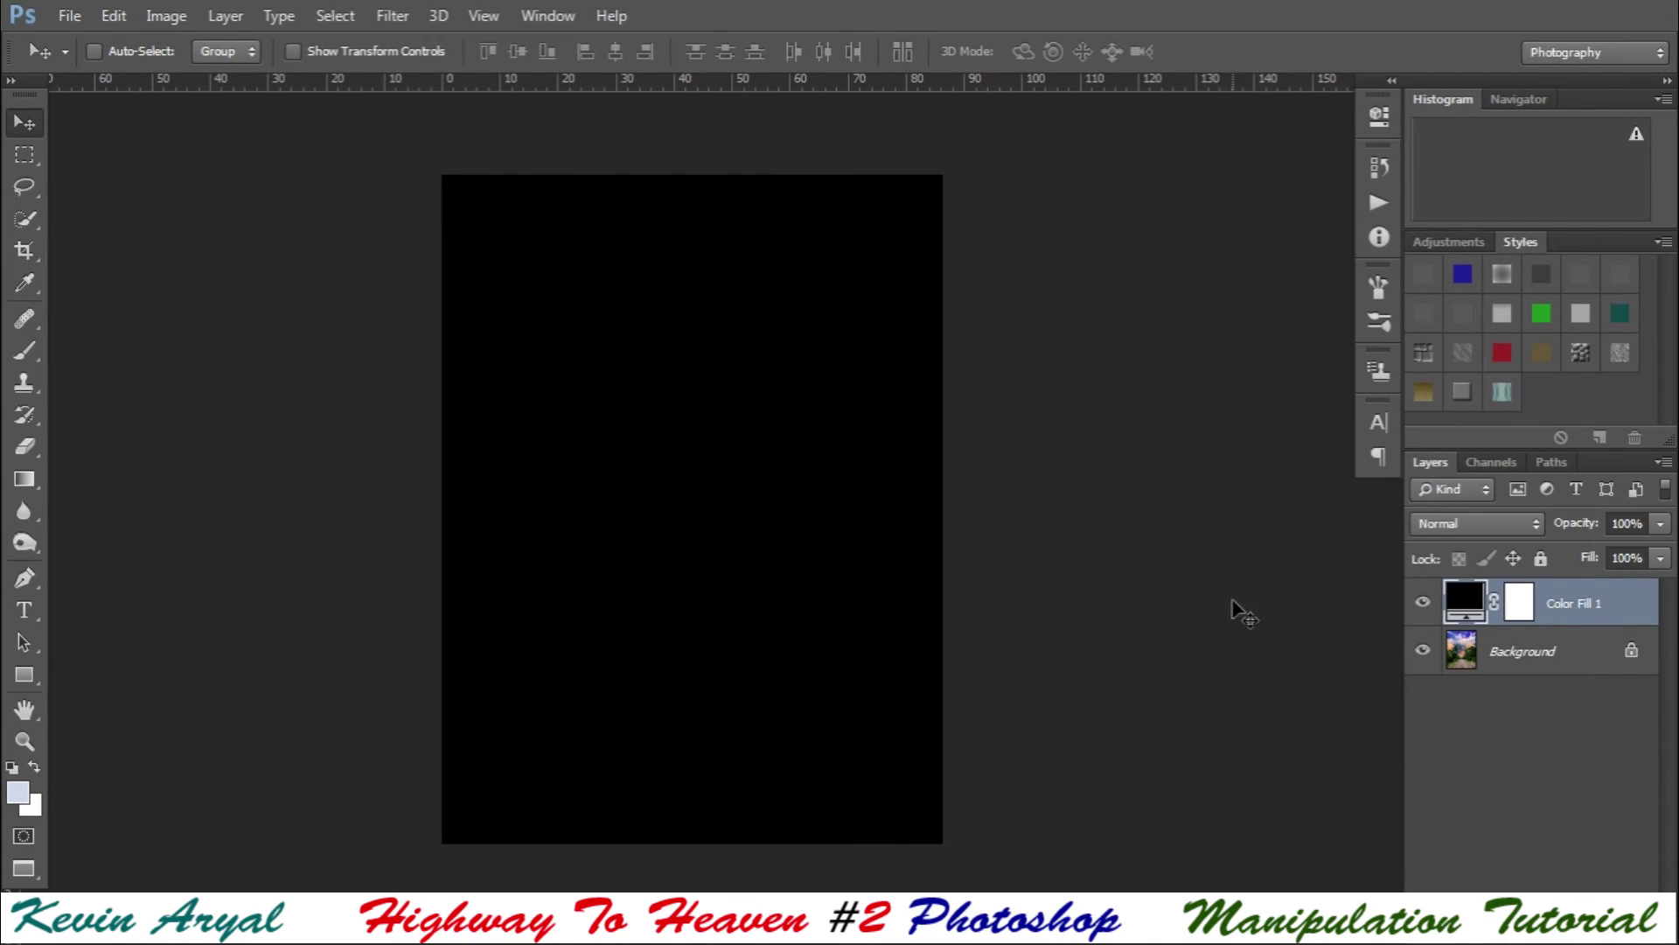
- Erase the centre of the fill's mask and set the vignette to 25% opacity
{"action": "right_click", "coordinate": [26, 448]}
{"action": "left_click", "coordinate": [131, 442]}
{"action": "left_click", "coordinate": [1520, 612]}
{"action": "key", "text": "d"}
{"action": "mouse_move", "coordinate": [569, 369]}
{"action": "left_mouse_down"}
{"action": "mouse_move", "coordinate": [545, 601]}
{"action": "mouse_move", "coordinate": [645, 337]}
{"action": "left_mouse_up"}
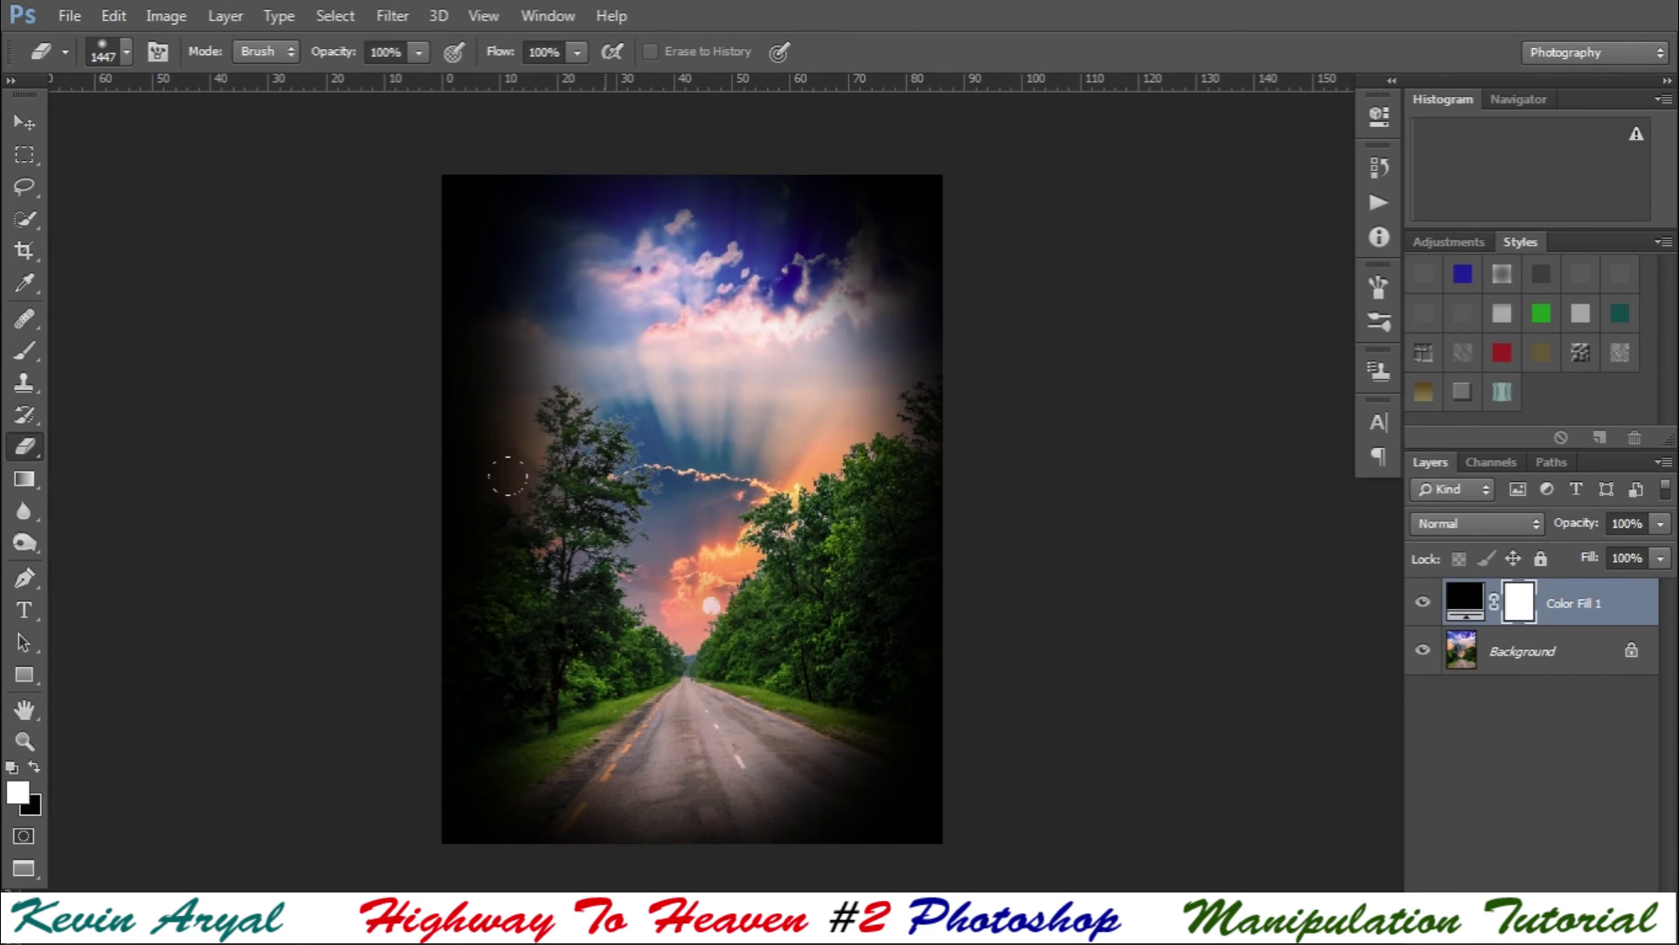
{"action": "left_click_drag", "start_coordinate": [1660, 523], "coordinate": [1566, 560]}
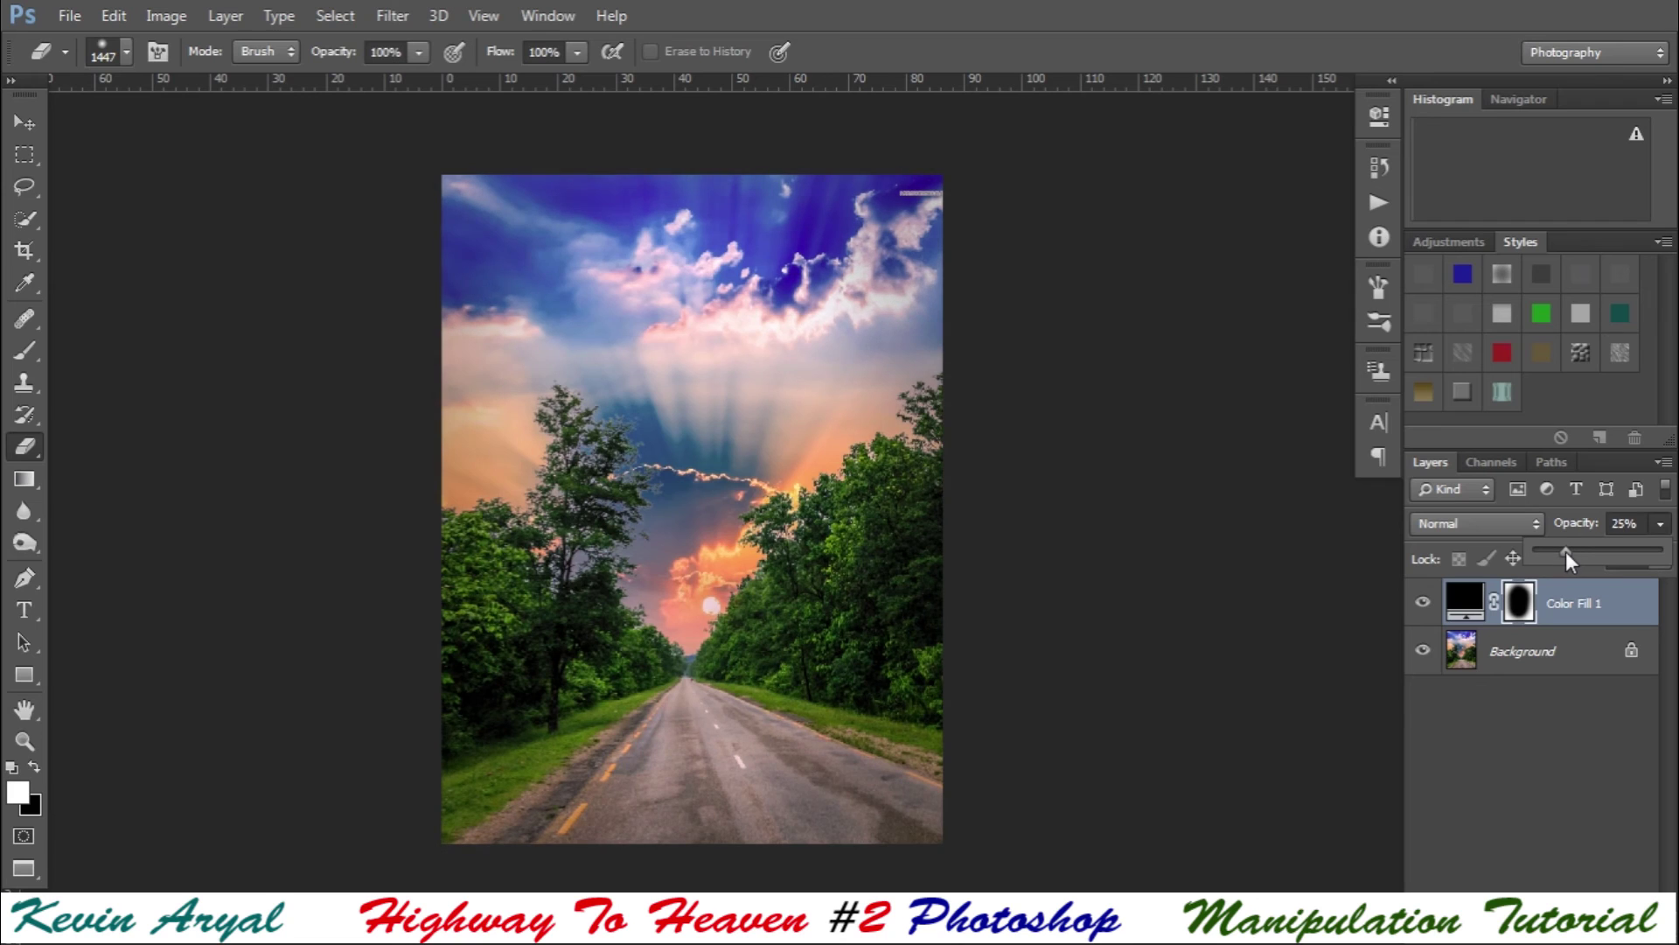
- Flatten the black vignette into a single Background layer
{"action": "right_click", "coordinate": [1556, 607]}
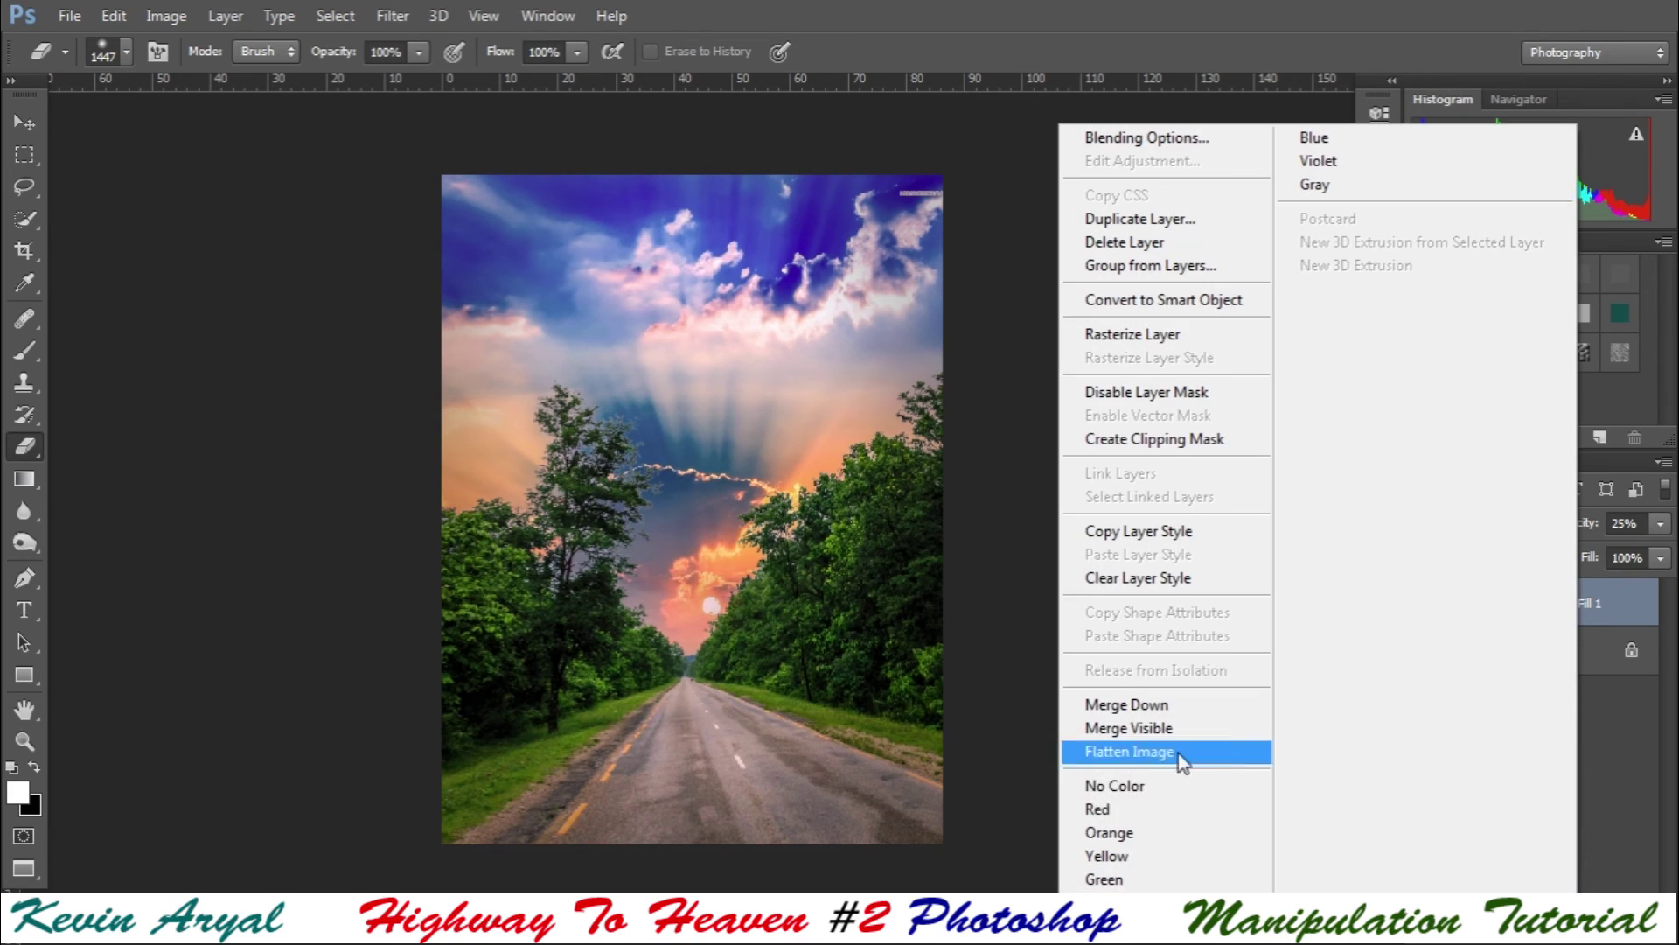
{"action": "left_click", "coordinate": [1137, 753]}
{"action": "key", "text": "ctrl+b"}
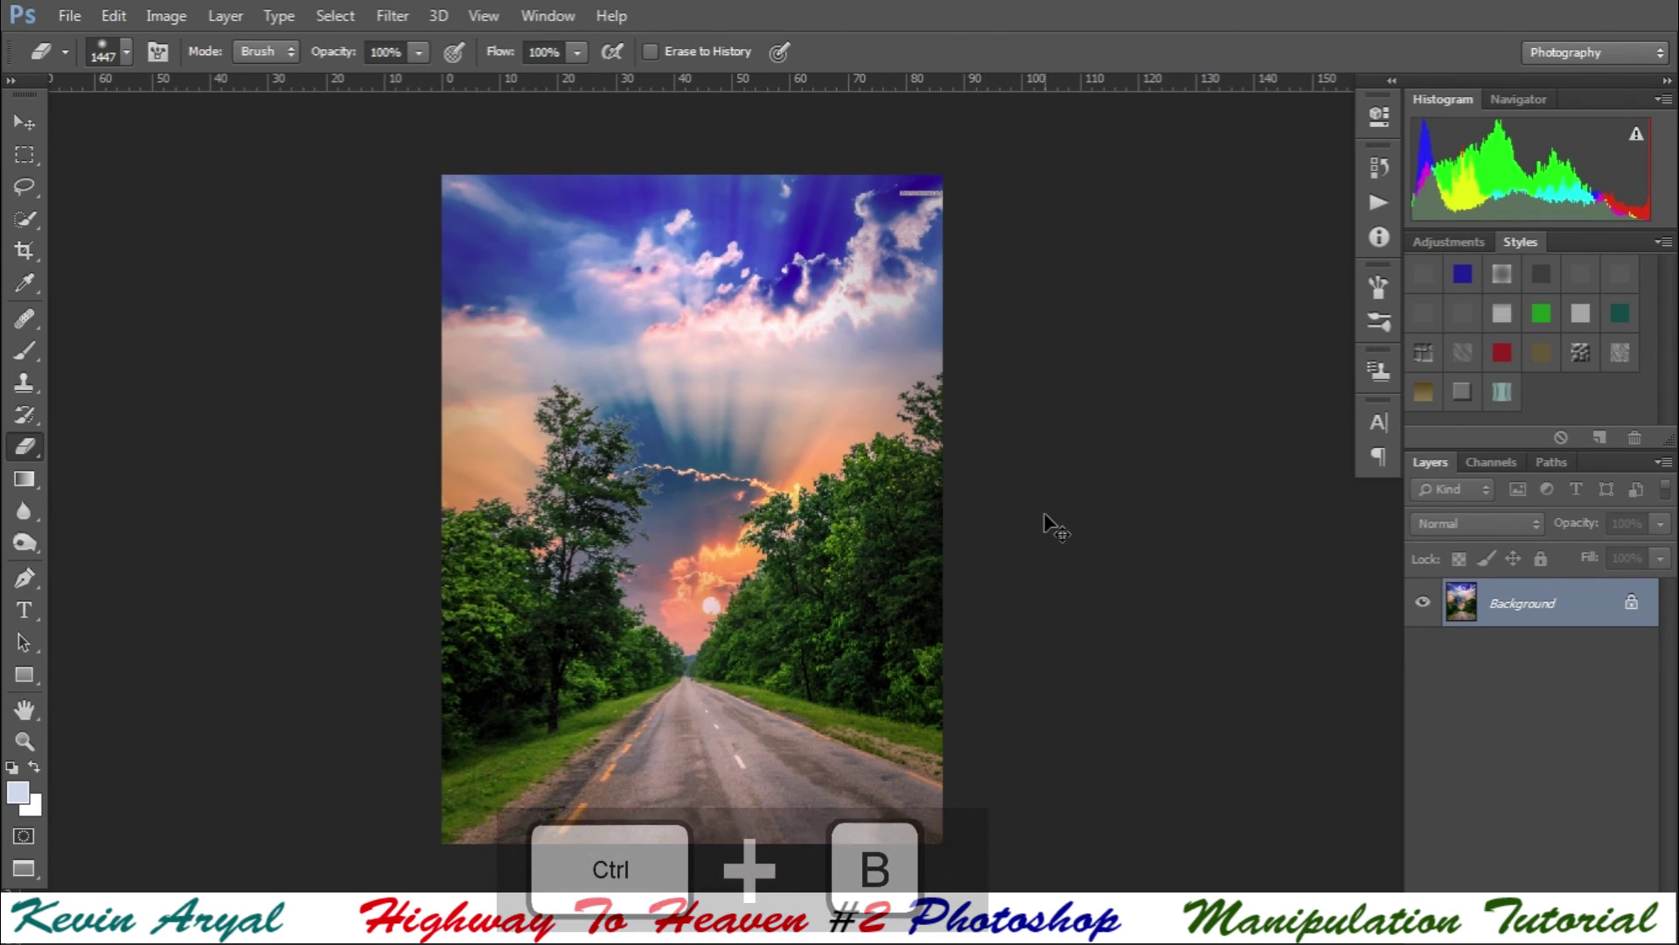
- In Color Balance, shift shadows toward green, midtones toward magenta, and highlights to +10 red
{"action": "left_click", "coordinate": [1107, 297]}
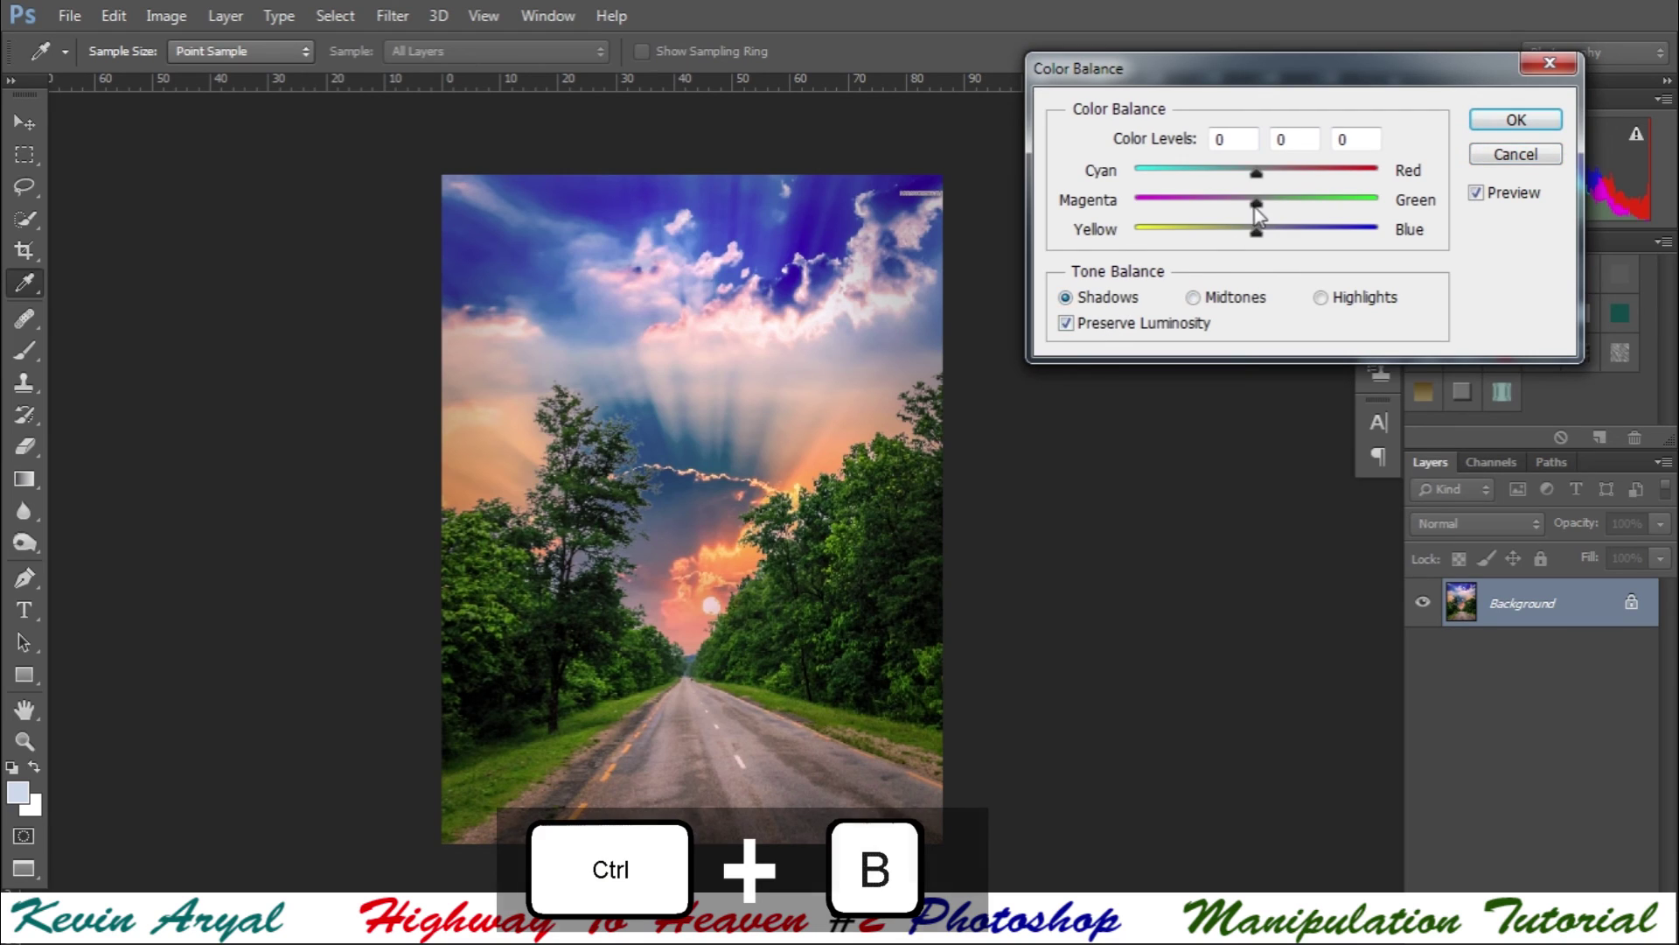
{"action": "left_click_drag", "start_coordinate": [1256, 210], "coordinate": [1276, 212]}
{"action": "left_click", "coordinate": [1236, 295]}
{"action": "mouse_move", "coordinate": [1257, 214]}
{"action": "left_mouse_down"}
{"action": "mouse_move", "coordinate": [1223, 217]}
{"action": "mouse_move", "coordinate": [1247, 221]}
{"action": "mouse_move", "coordinate": [1305, 173]}
{"action": "mouse_move", "coordinate": [1256, 189]}
{"action": "left_mouse_up"}
{"action": "left_click", "coordinate": [1321, 297]}
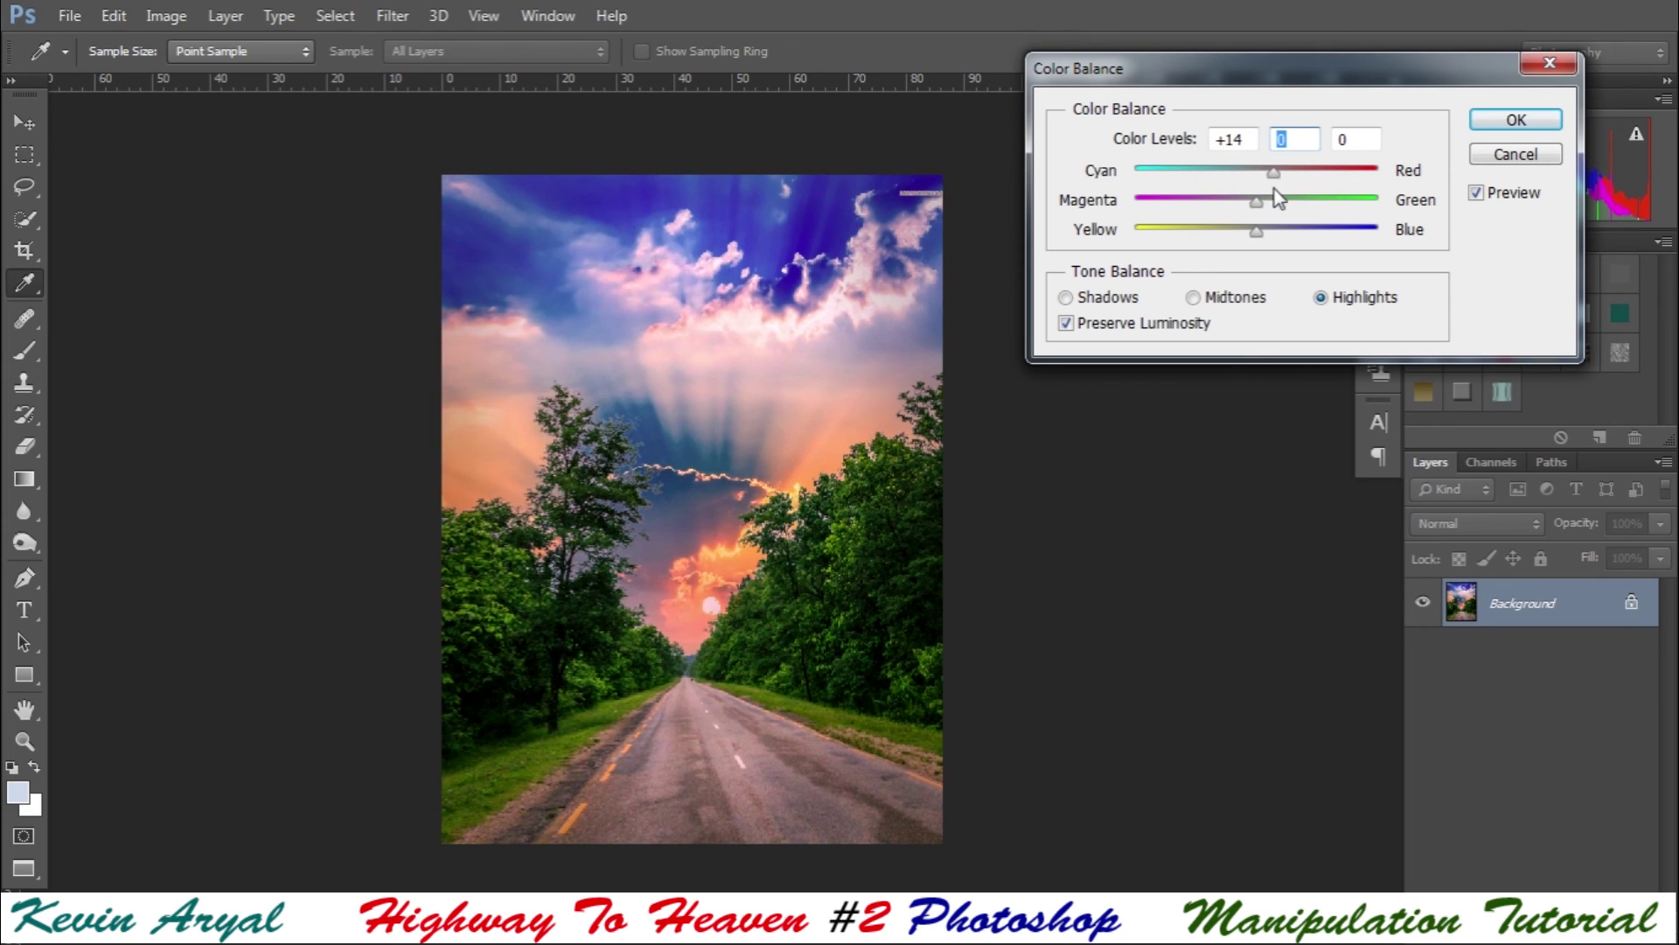
{"action": "key", "text": "shift+Tab"}
{"action": "key", "text": "Down"}
{"action": "key", "text": "Down"}
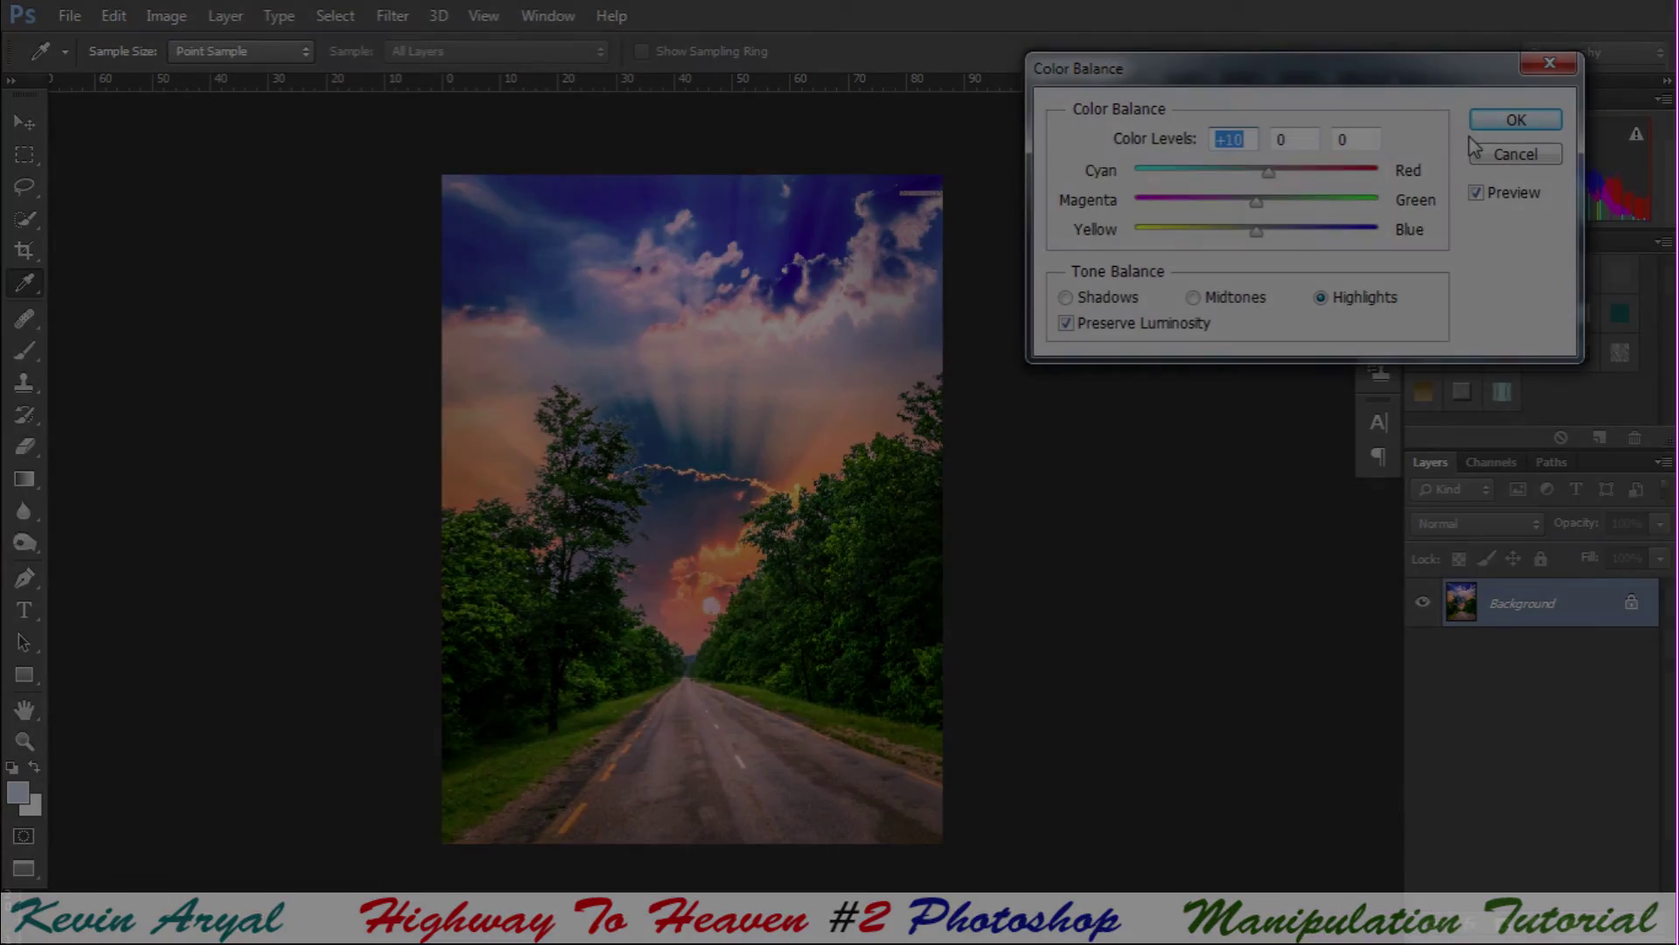